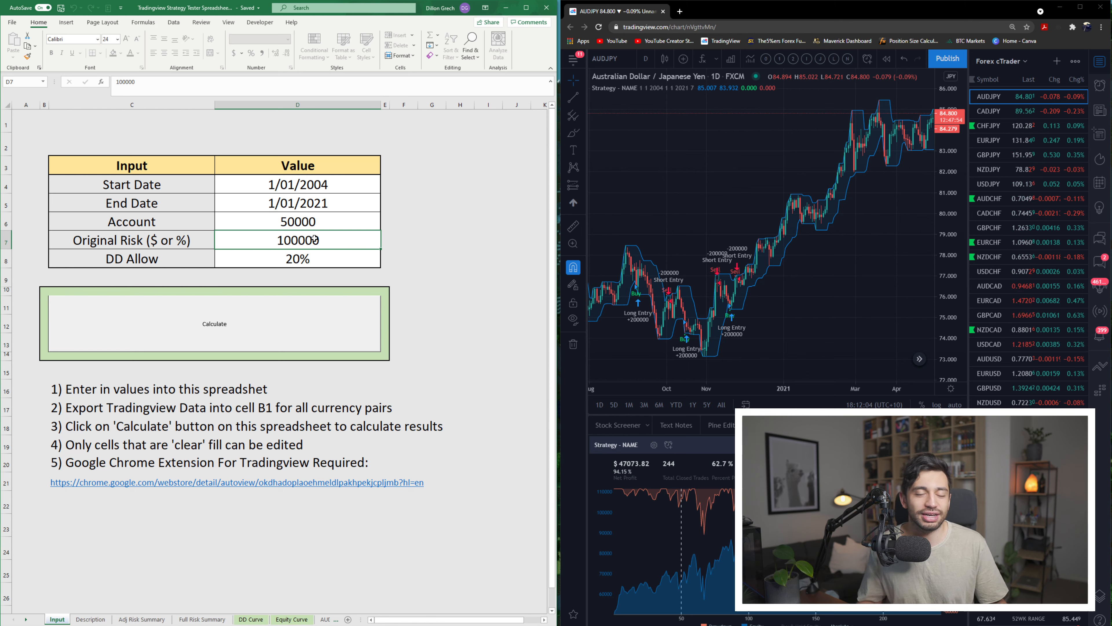
Try 2 as the Original Risk value in the input table and restore it to 100000
type("2")
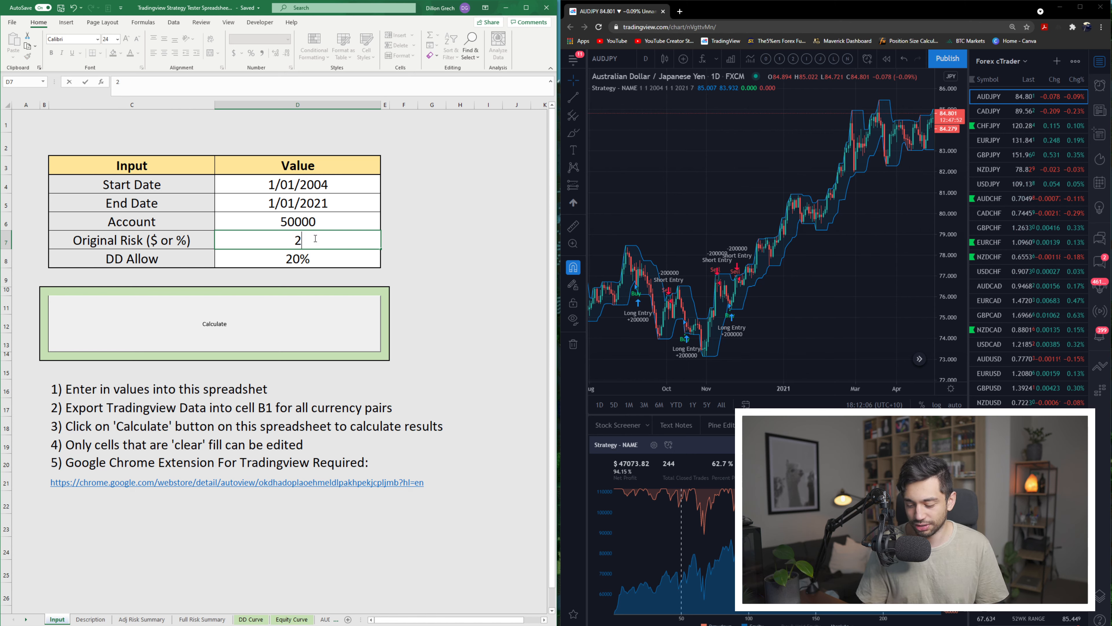
key("Return")
left_click(314, 238)
type("1")
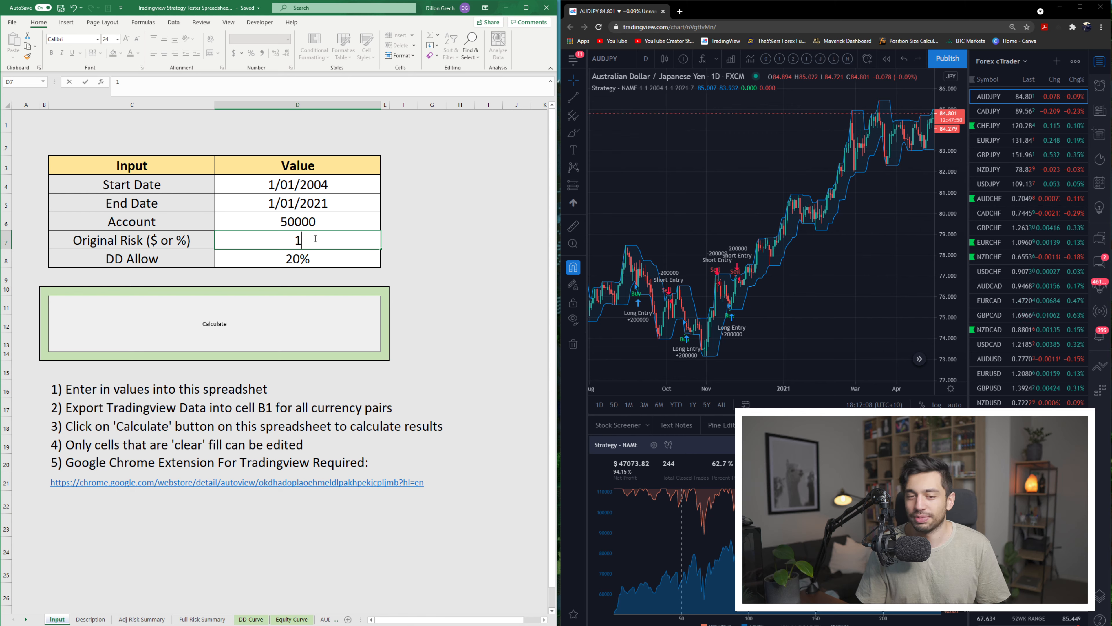
type("00000")
key("Return")
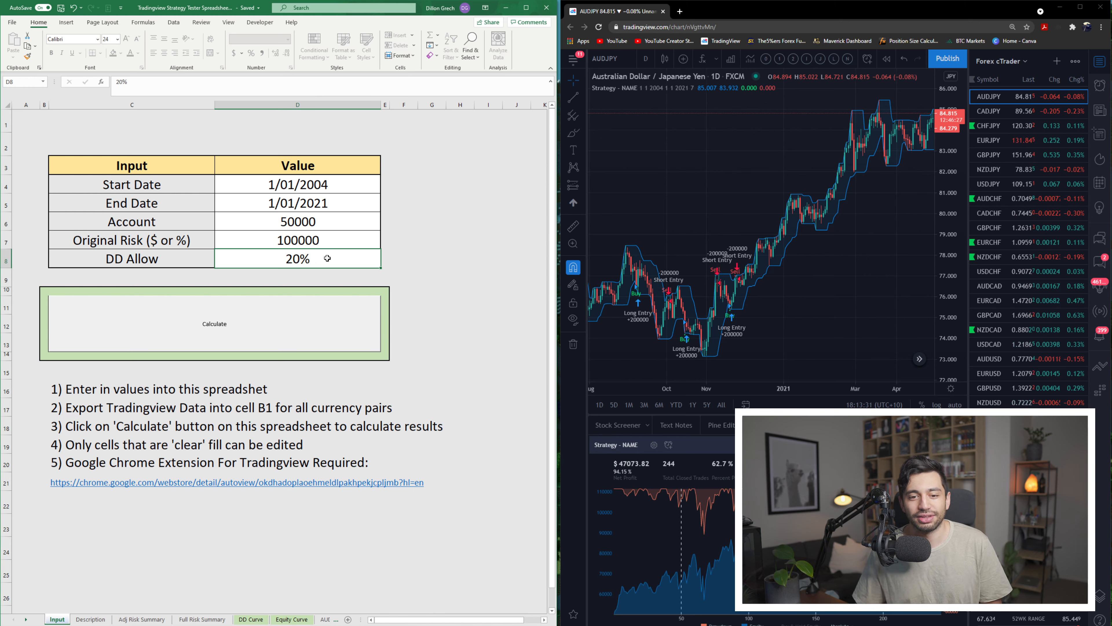
Try to edit the protected Start Date label cell in the input table
left_click(347, 181)
left_click(107, 184)
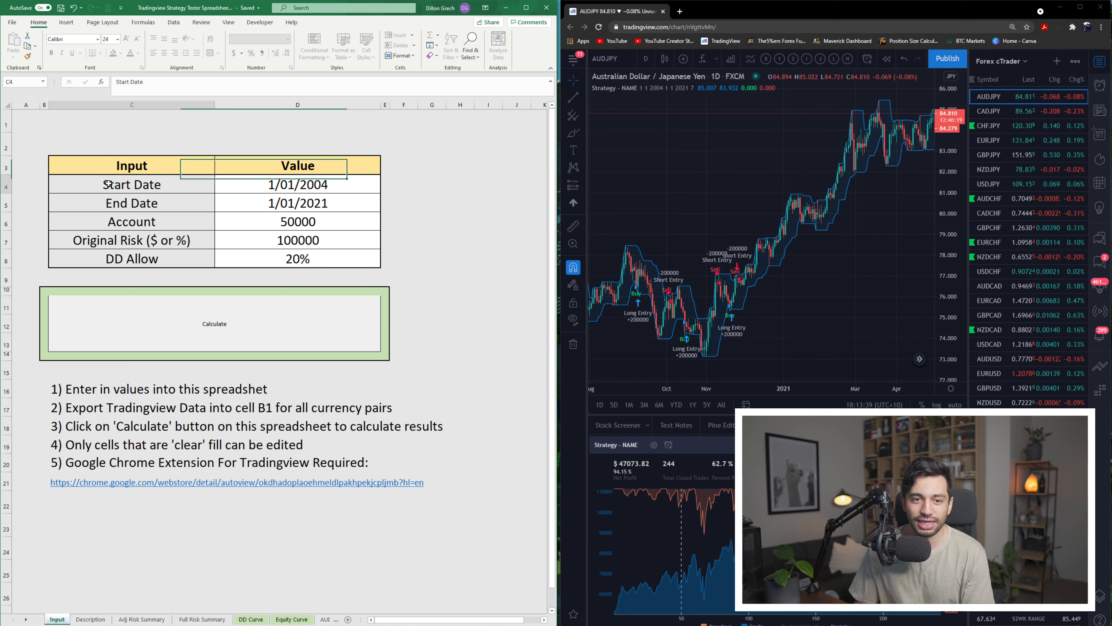
double_click(129, 185)
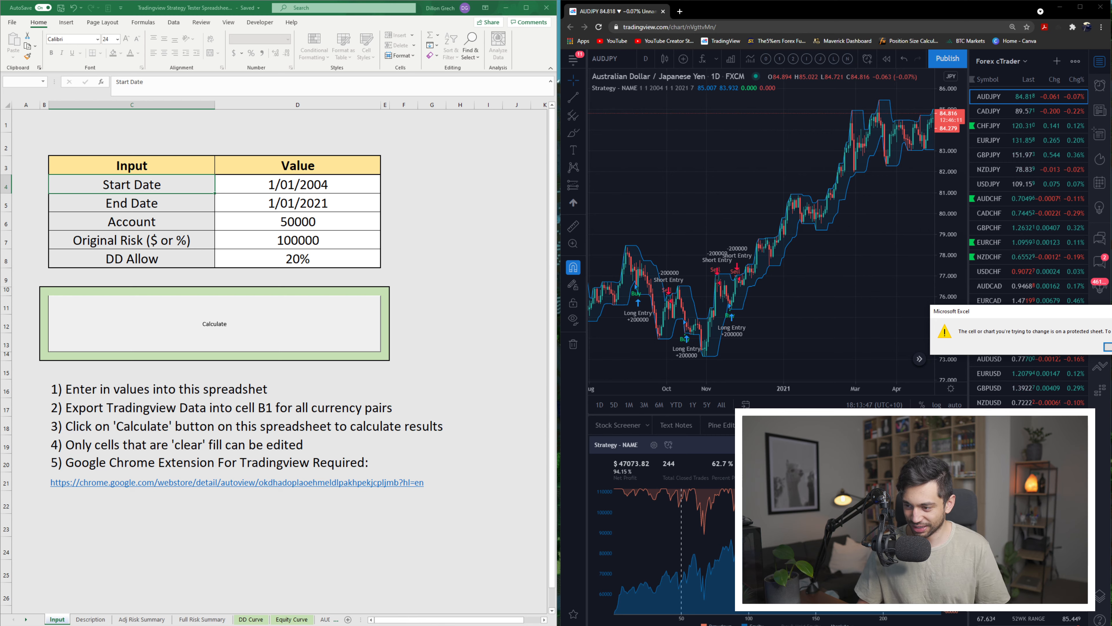
left_click(1108, 347)
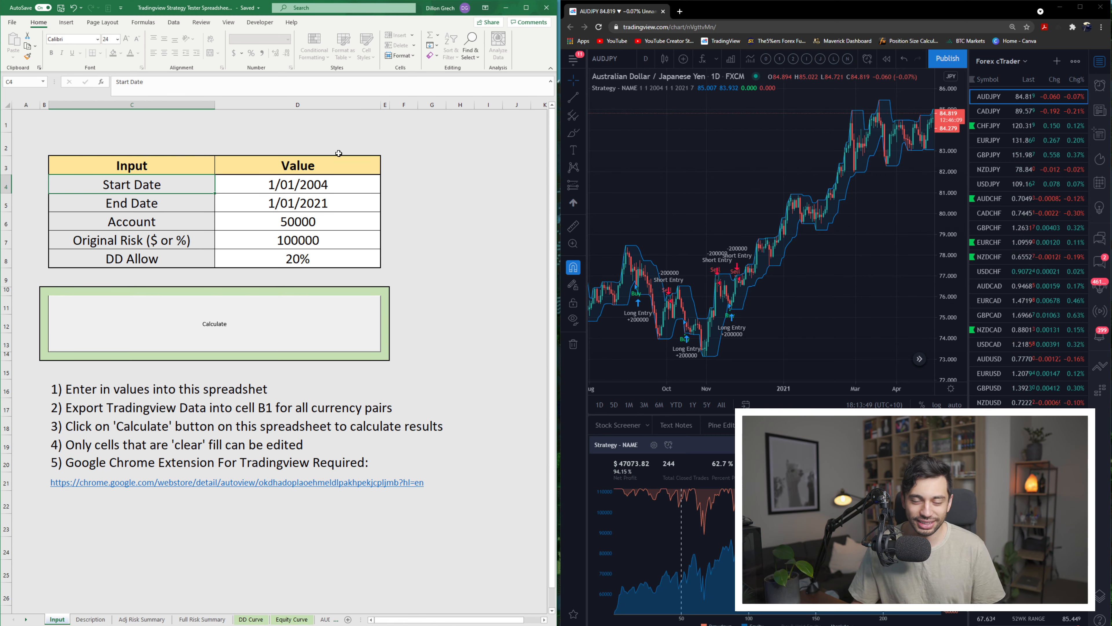
Review the End Date, Account and DD Allow values in the input table
left_click(306, 202)
left_click(306, 221)
left_click(304, 258)
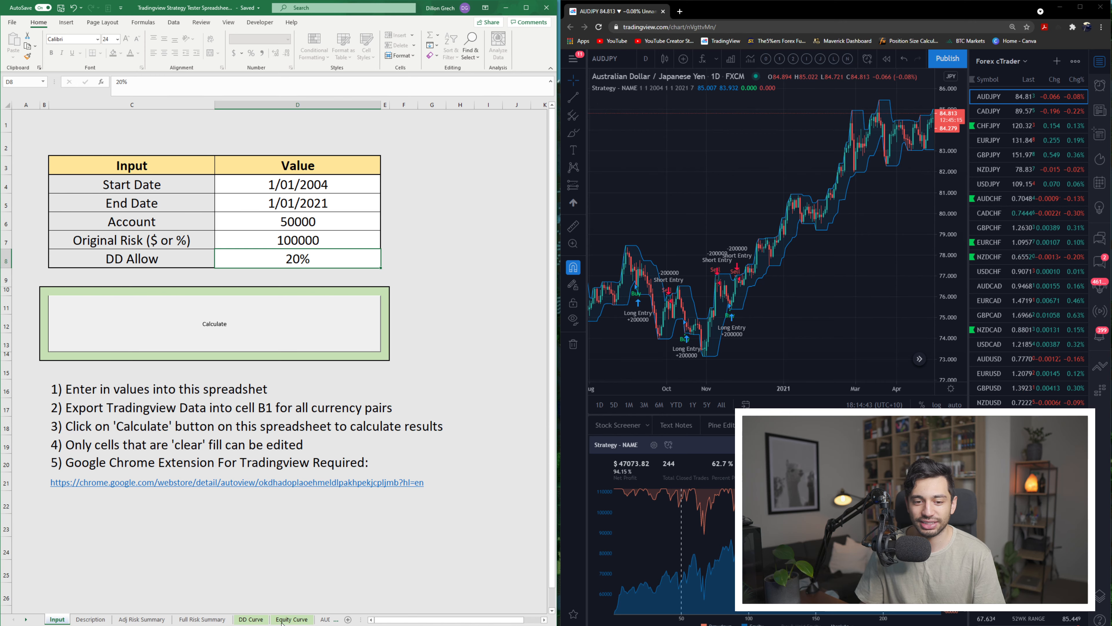
Look through the Description, Adj Risk Summary, Full Risk Summary and Equity Curve sheets
left_click(101, 619)
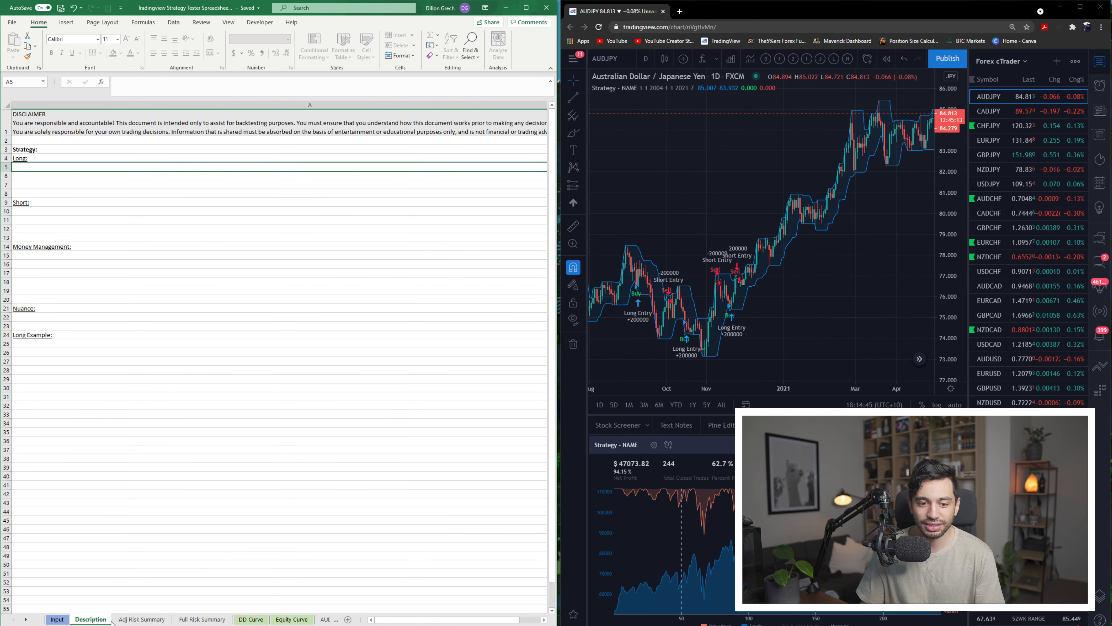
left_click(149, 620)
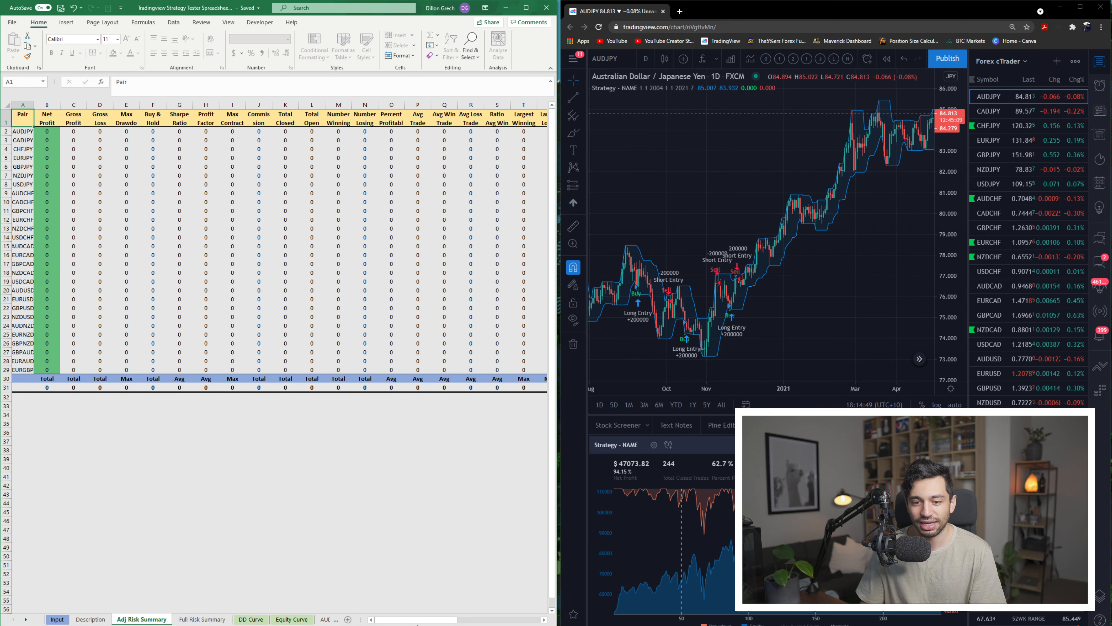
left_click_drag(422, 620, 346, 619)
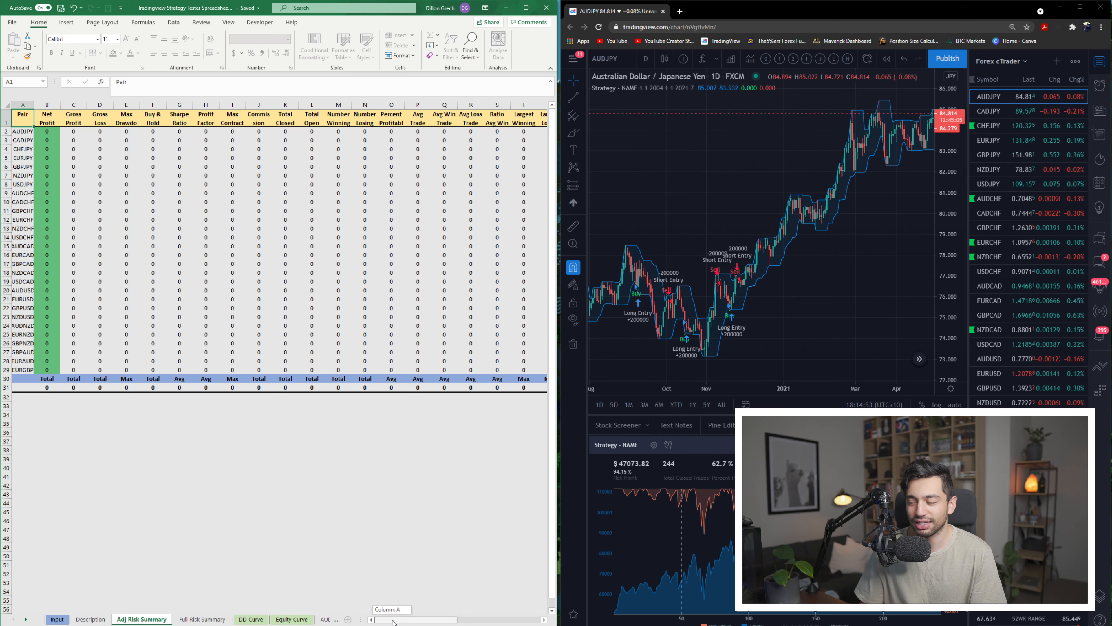
left_click(196, 620)
left_click(290, 619)
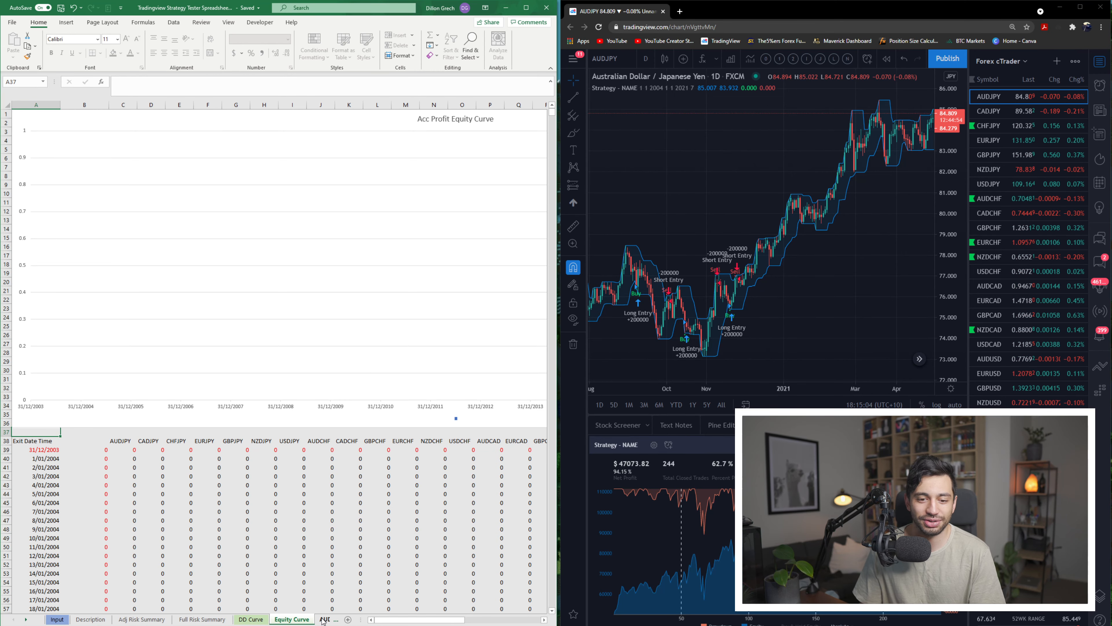
Open the AUDJPY sheet and look over the currency pair sheets that follow it
left_click(325, 619)
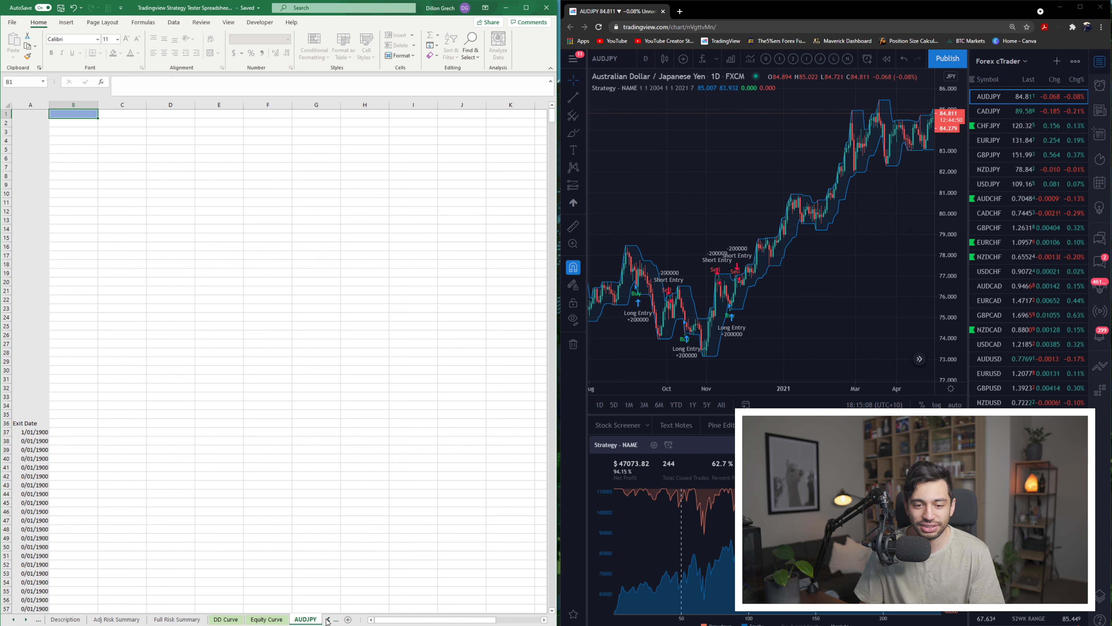
left_click(330, 619)
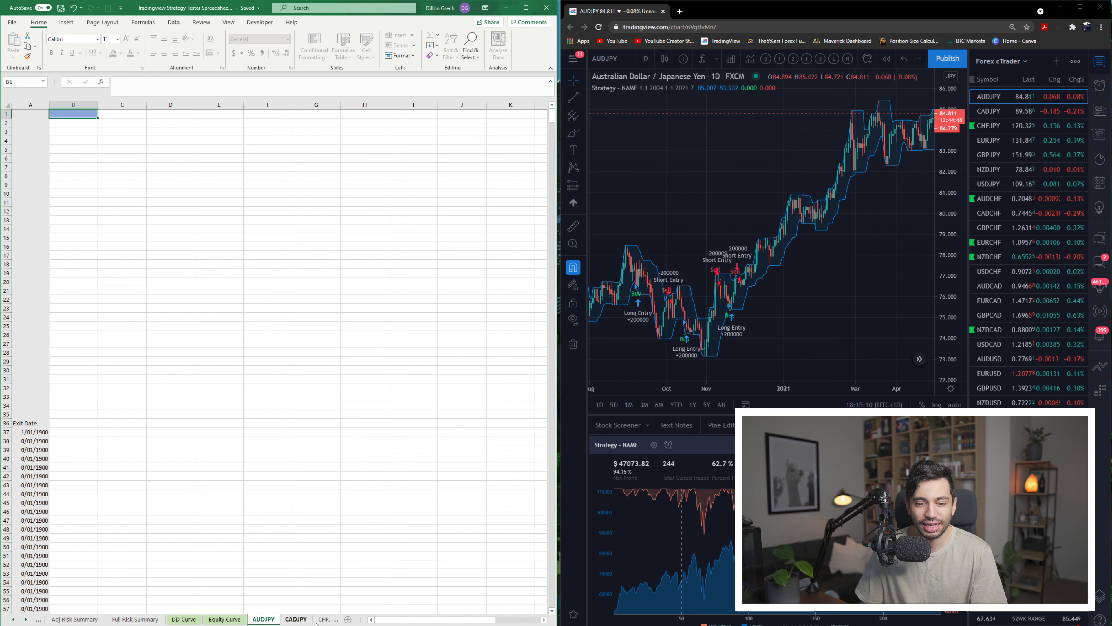
left_click(334, 619)
left_click(334, 619)
left_click(334, 619)
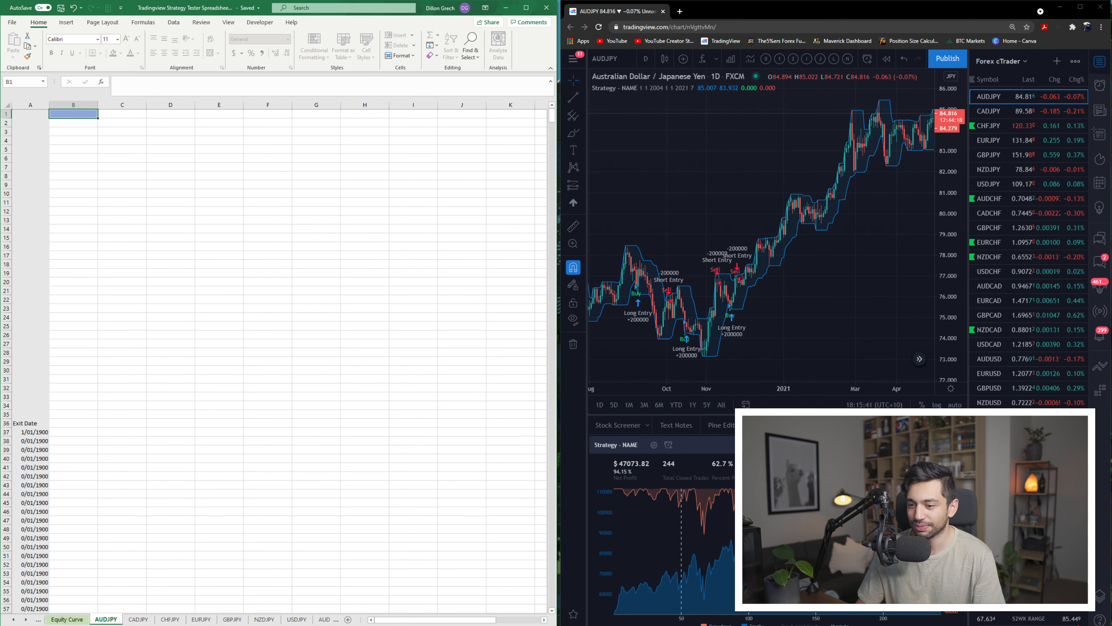
In TradingView, enlarge the Strategy Tester and check the strategy's date range and length settings
left_click_drag(908, 414, 908, 306)
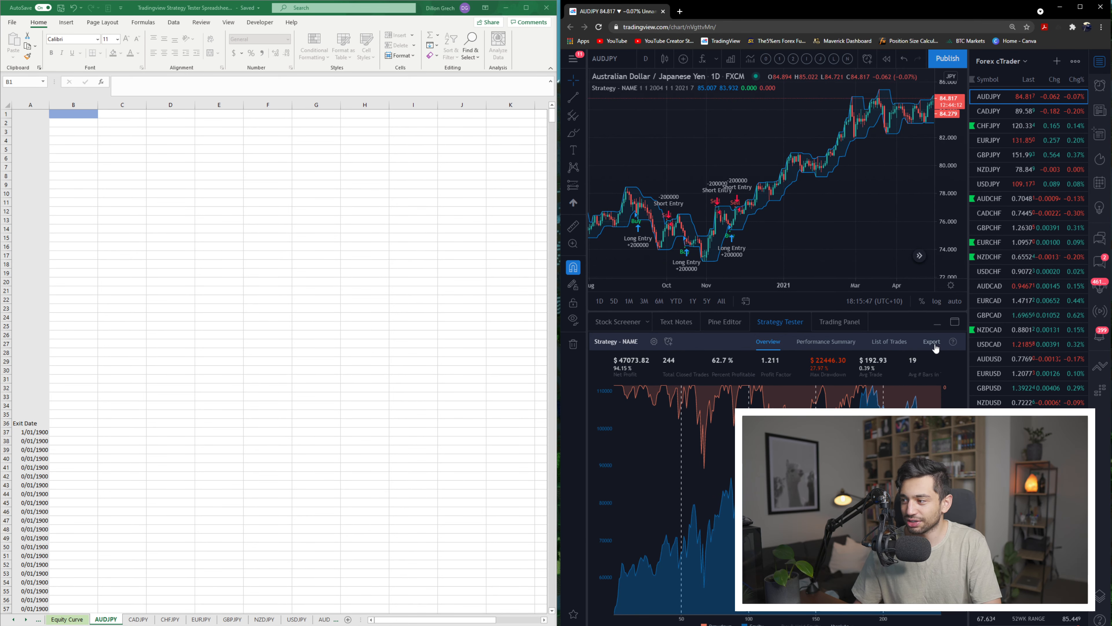
mouse_move(715, 89)
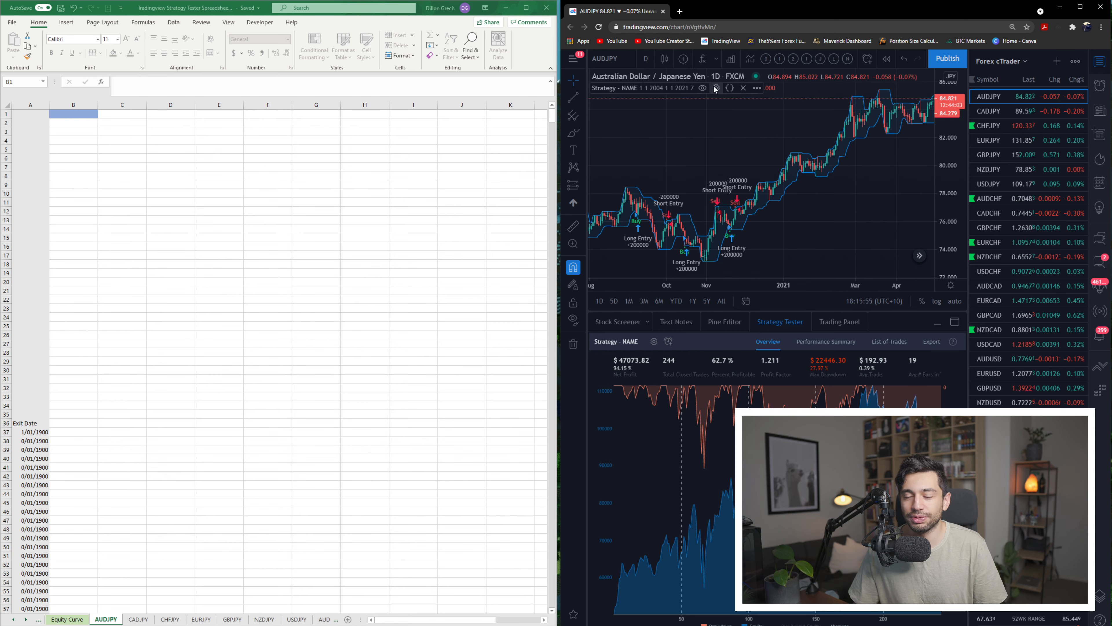
left_click(716, 87)
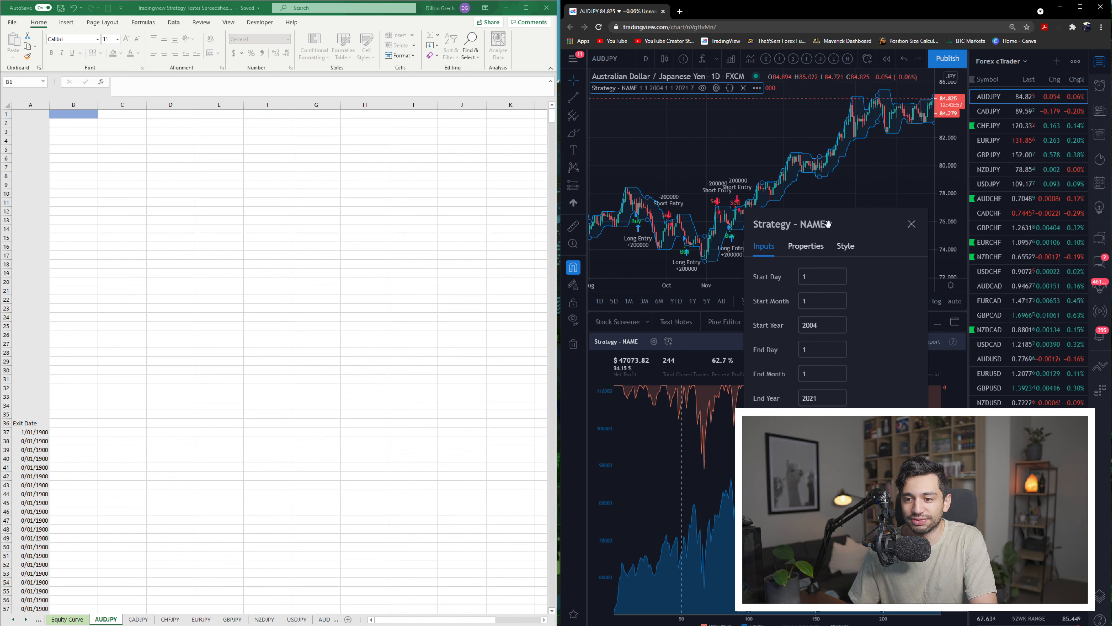
left_click_drag(828, 223, 711, 112)
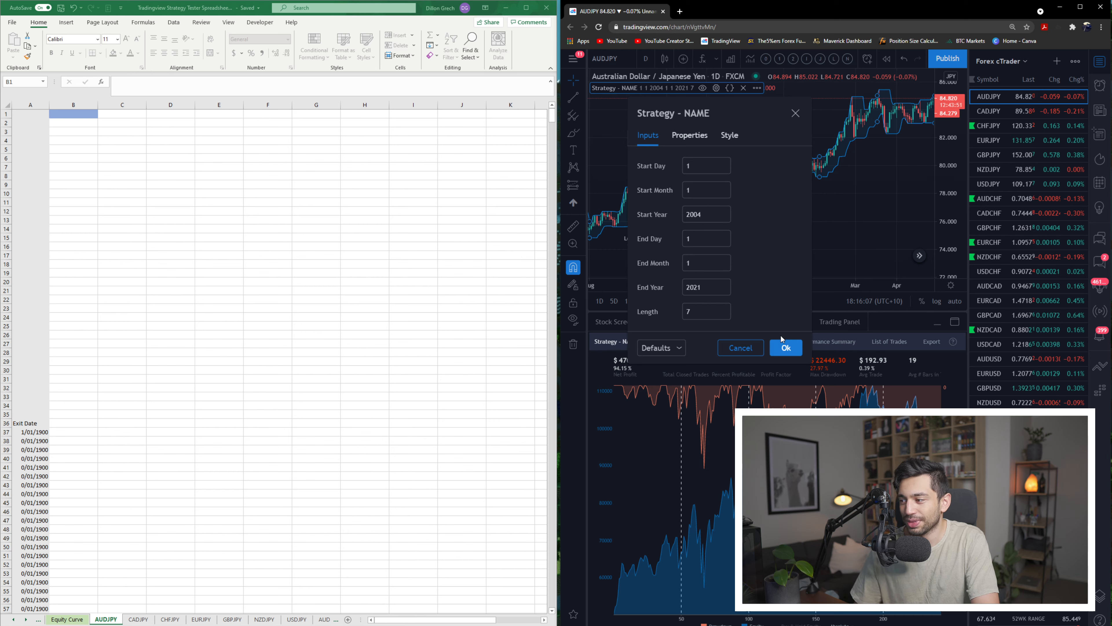
left_click(786, 346)
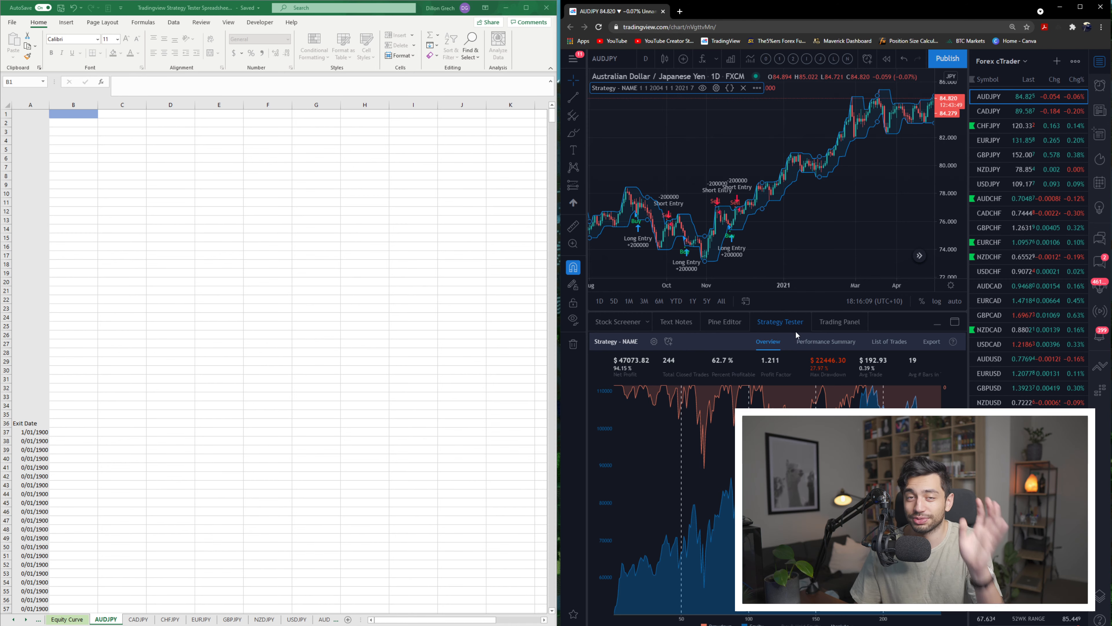
Try to export the AUDJPY strategy data and paste it into cell B1 of the AUDJPY sheet
left_click(932, 342)
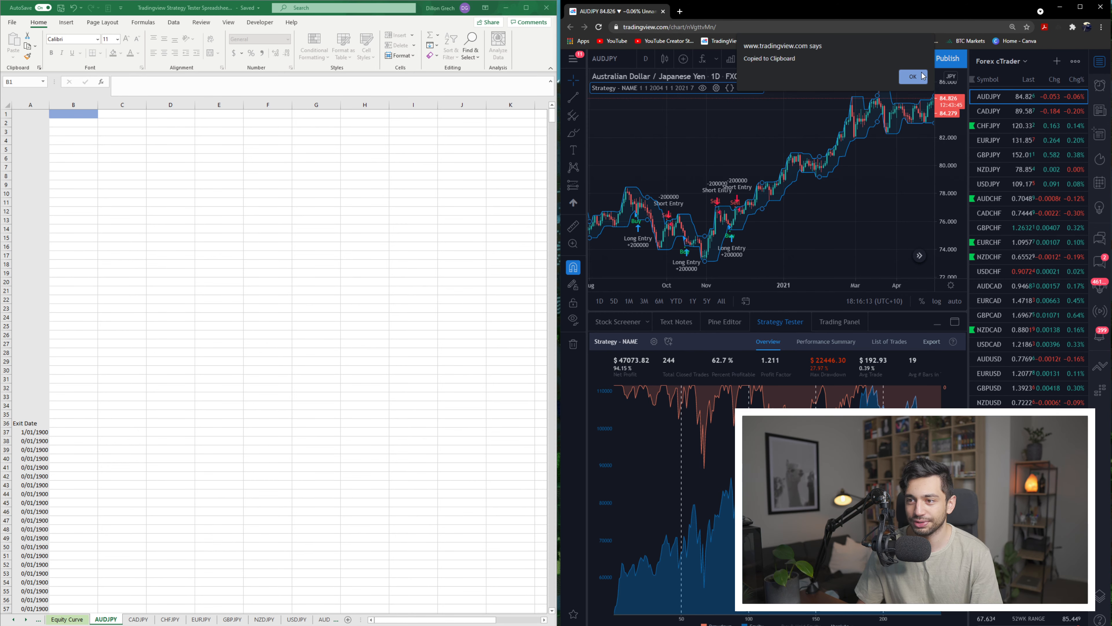
key("Return")
left_click(63, 113)
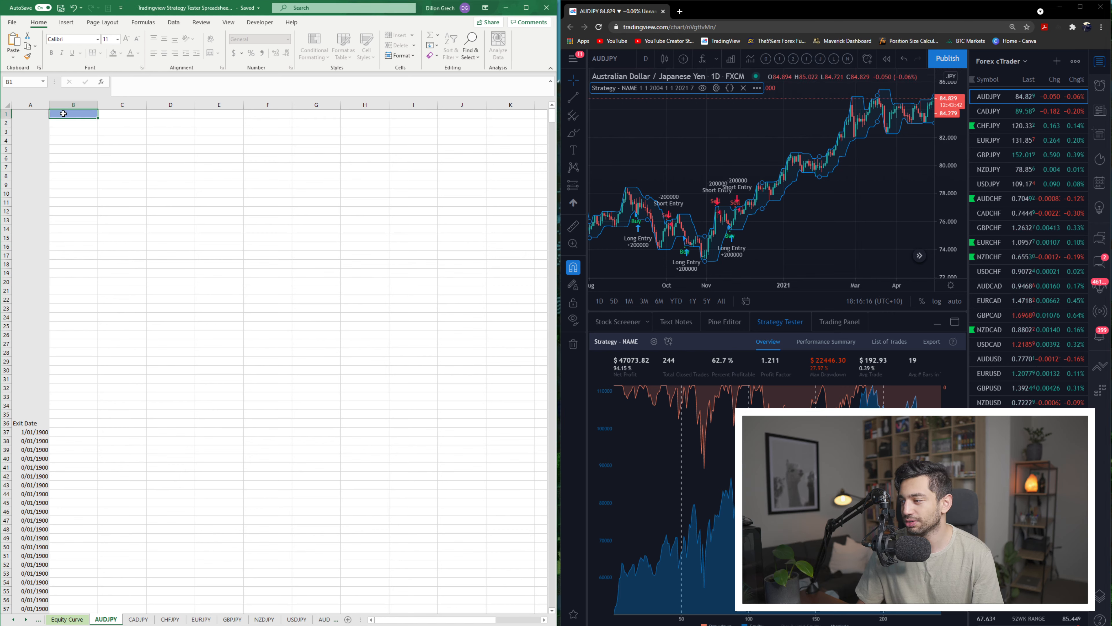
key("ctrl+v")
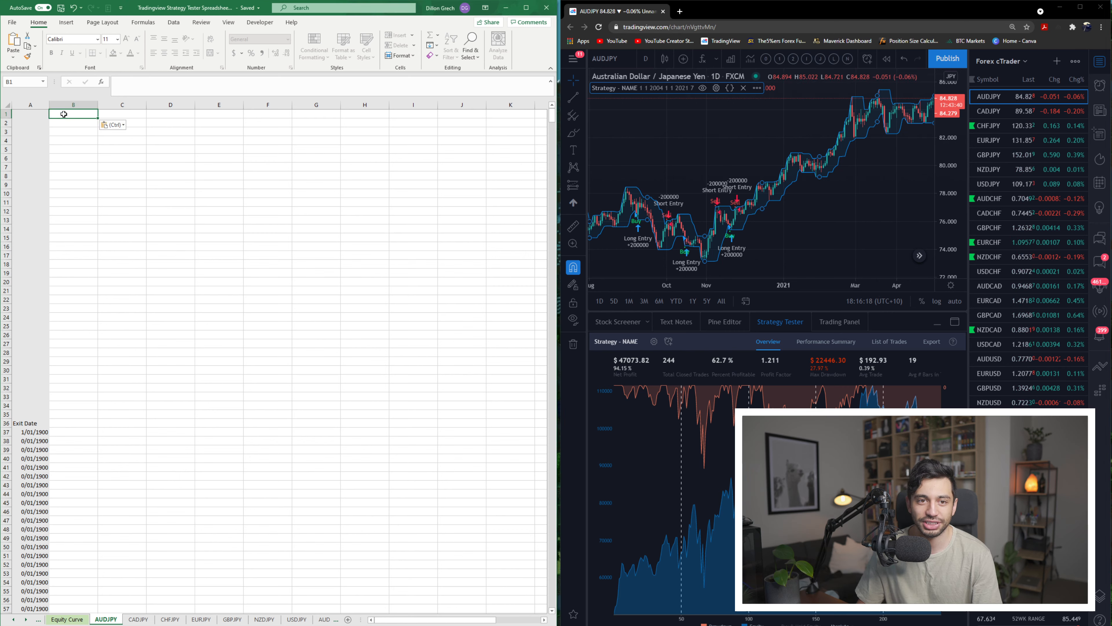
key("ctrl+z")
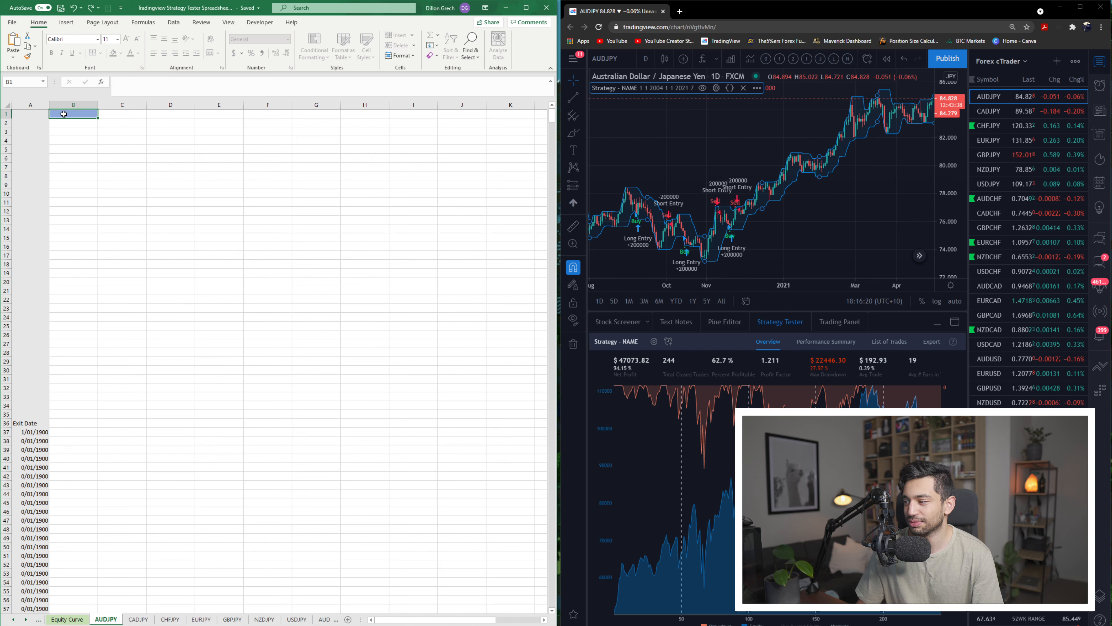
Reload the AUDJPY chart by switching to CADJPY and back, and export its strategy data to the clipboard
left_click(989, 111)
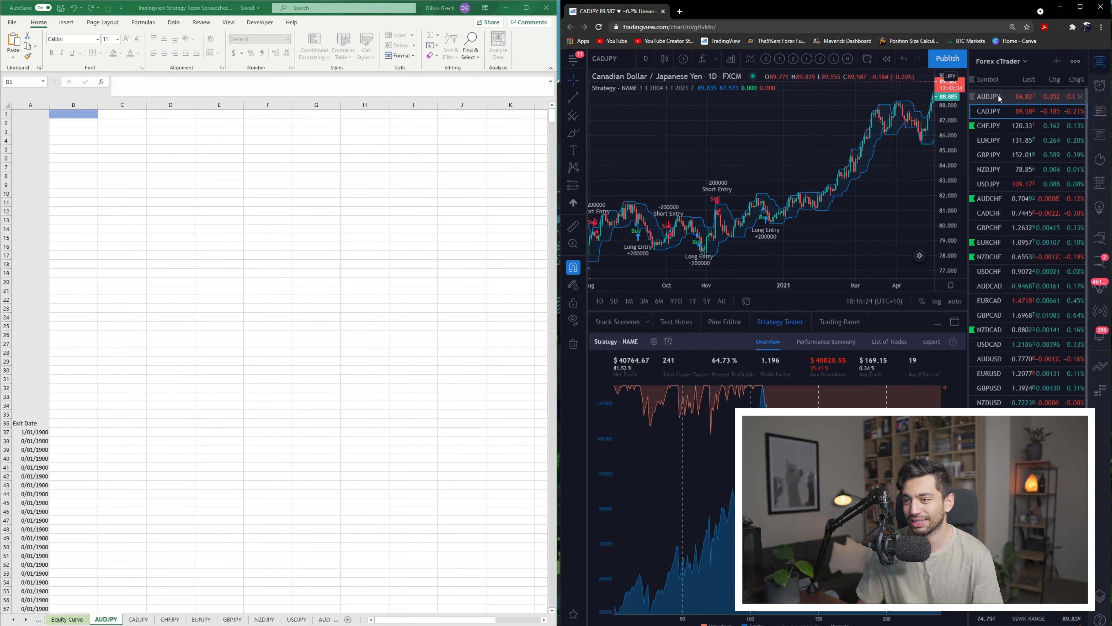
left_click(994, 98)
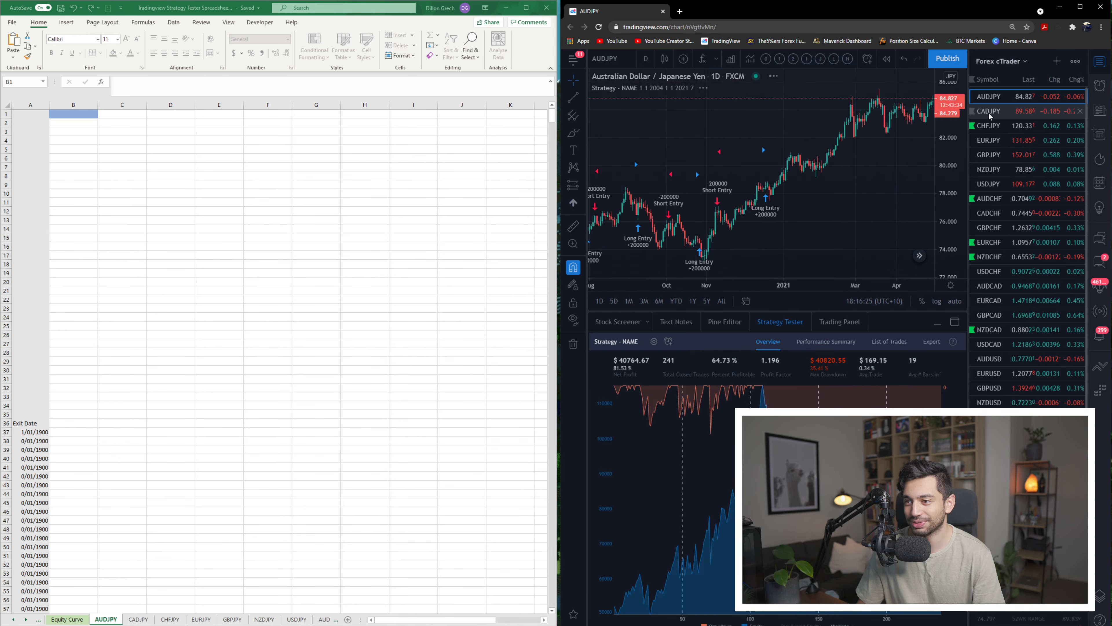
left_click(932, 342)
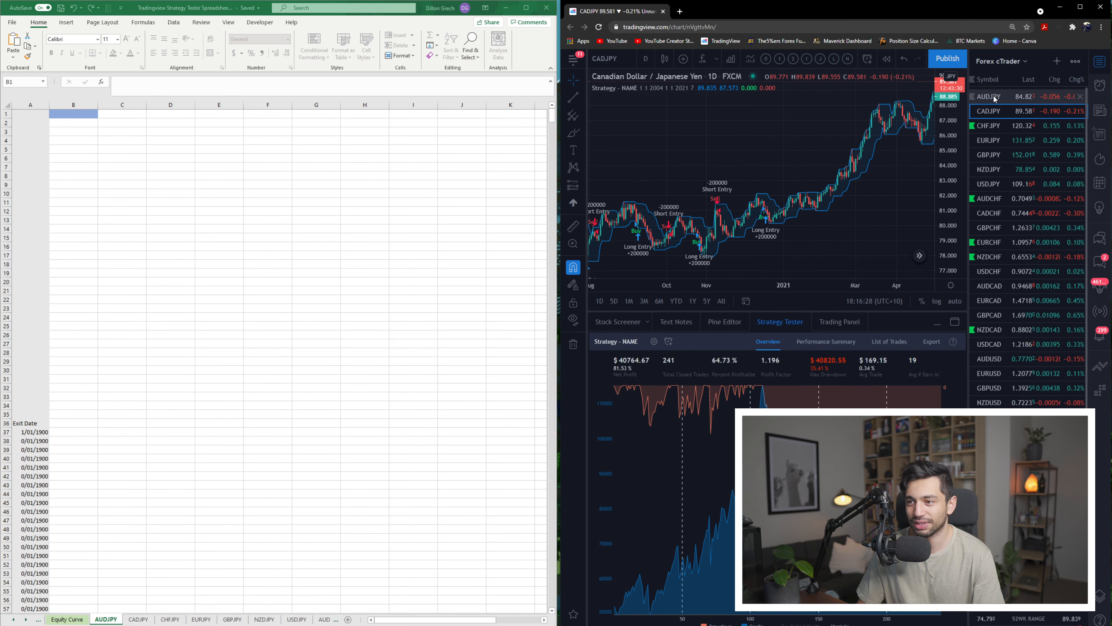
left_click(979, 97)
left_click(932, 341)
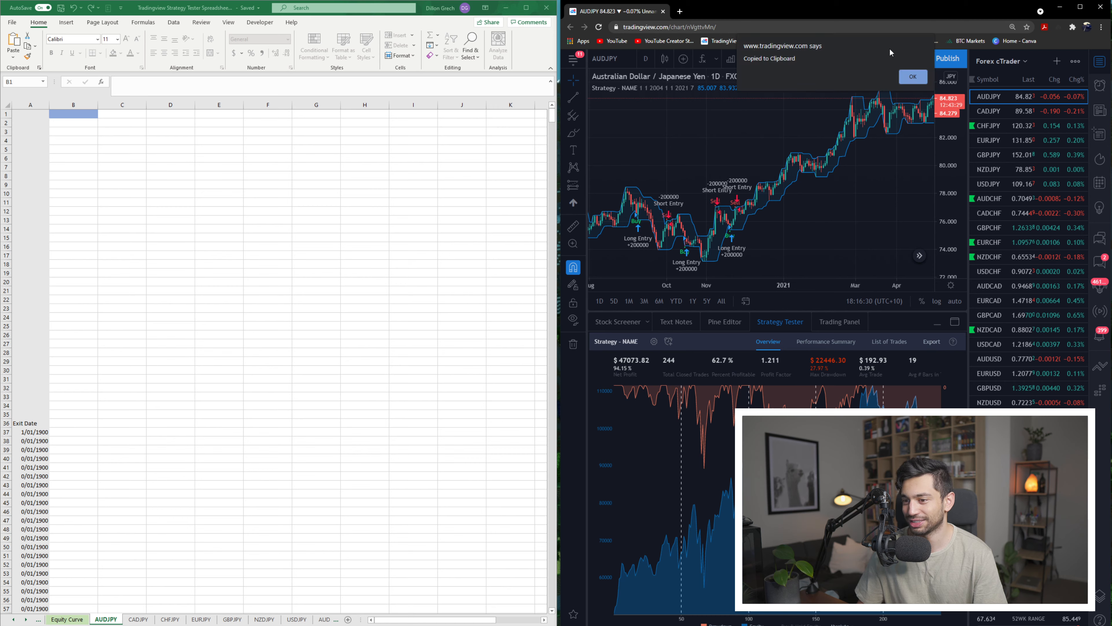
left_click(922, 79)
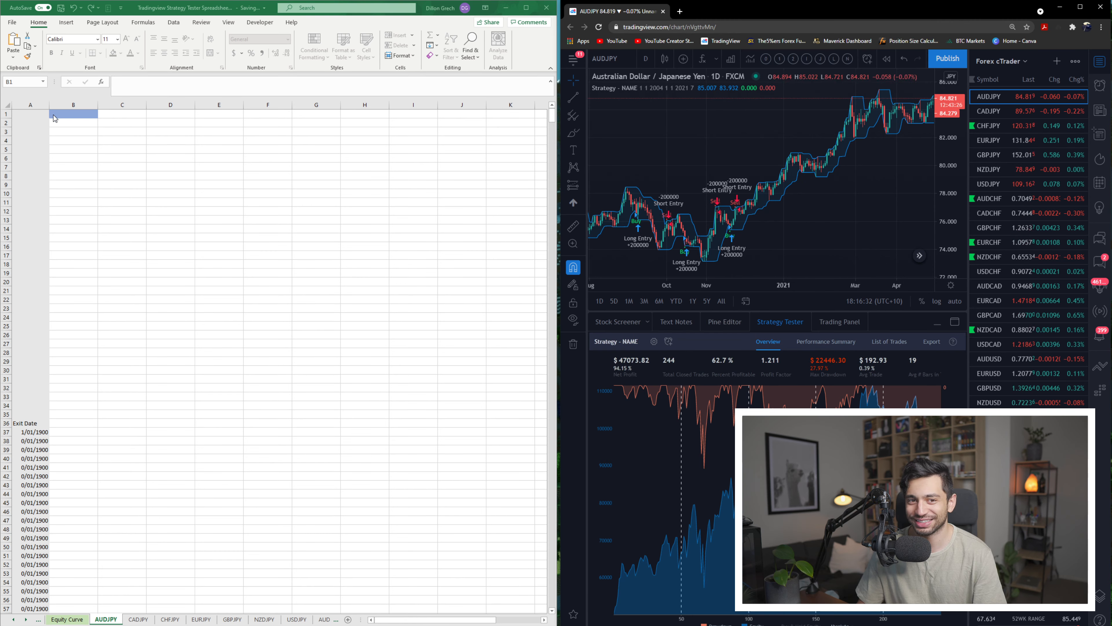
Paste the exported AUDJPY strategy data into cell B1 of the AUDJPY sheet in Excel
left_click(68, 107)
key("ctrl+v")
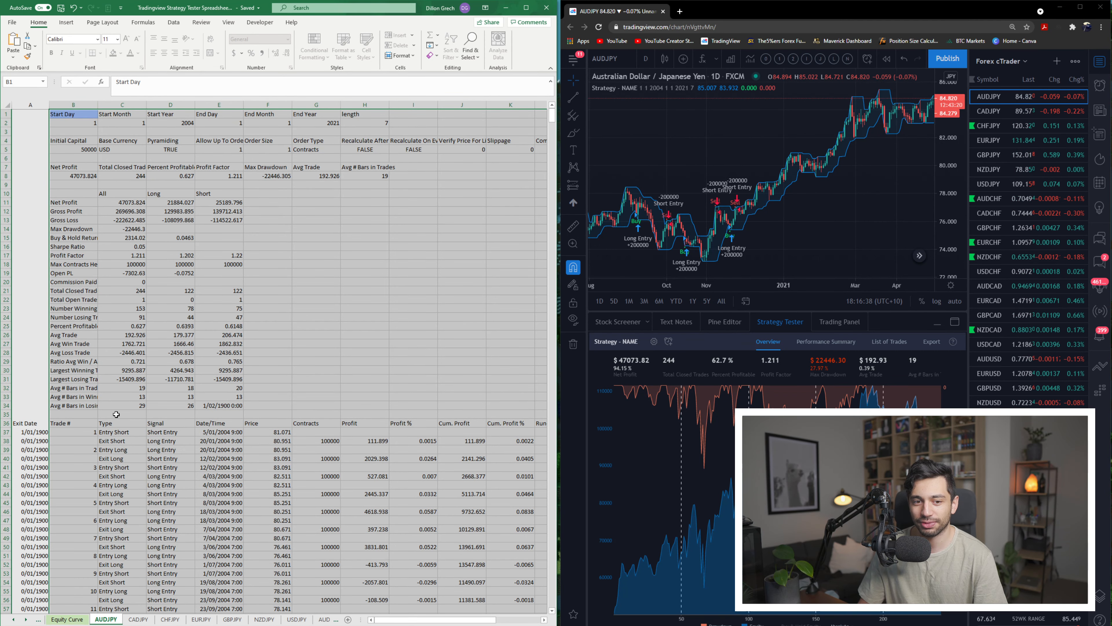
left_click_drag(394, 620, 425, 622)
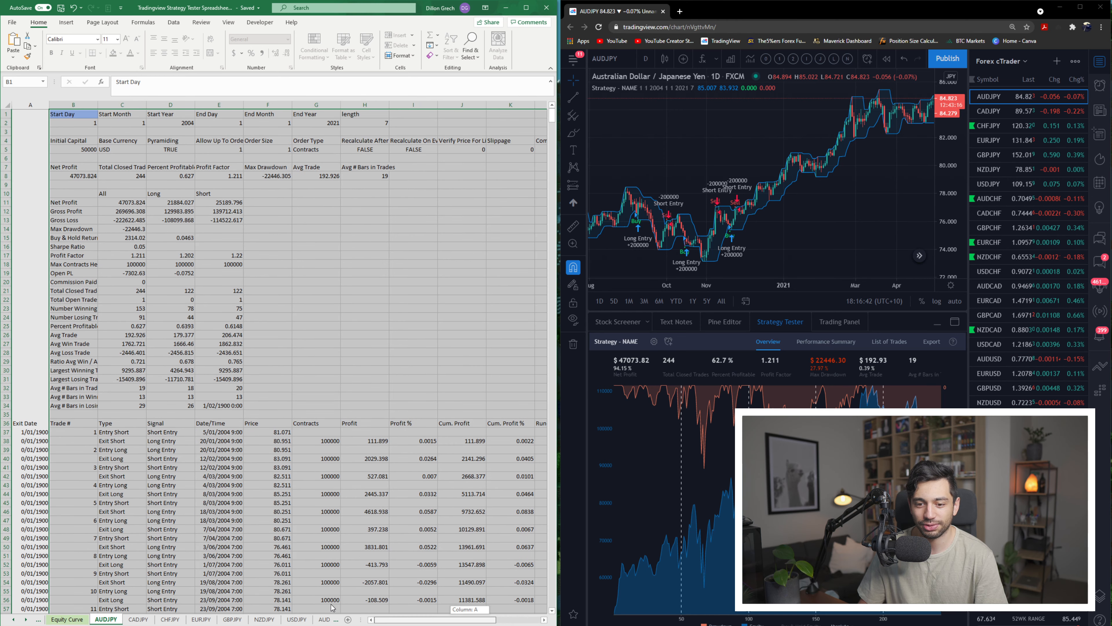
left_click(364, 344)
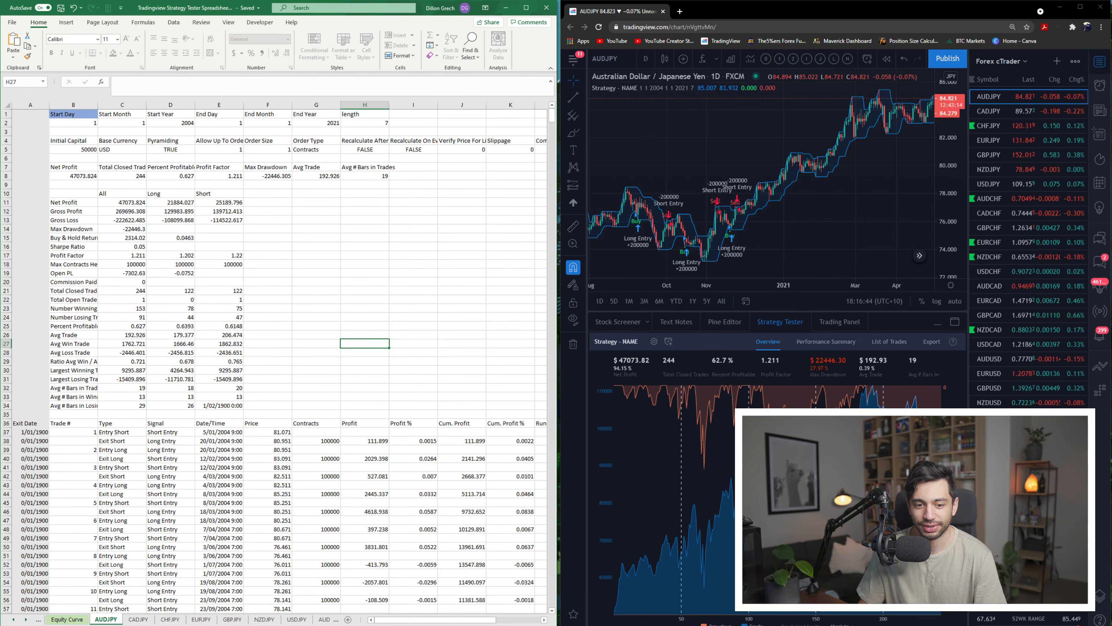
Export the CADJPY strategy data from TradingView and paste it into cell B1 of the CADJPY sheet
left_click(138, 619)
left_click(1015, 112)
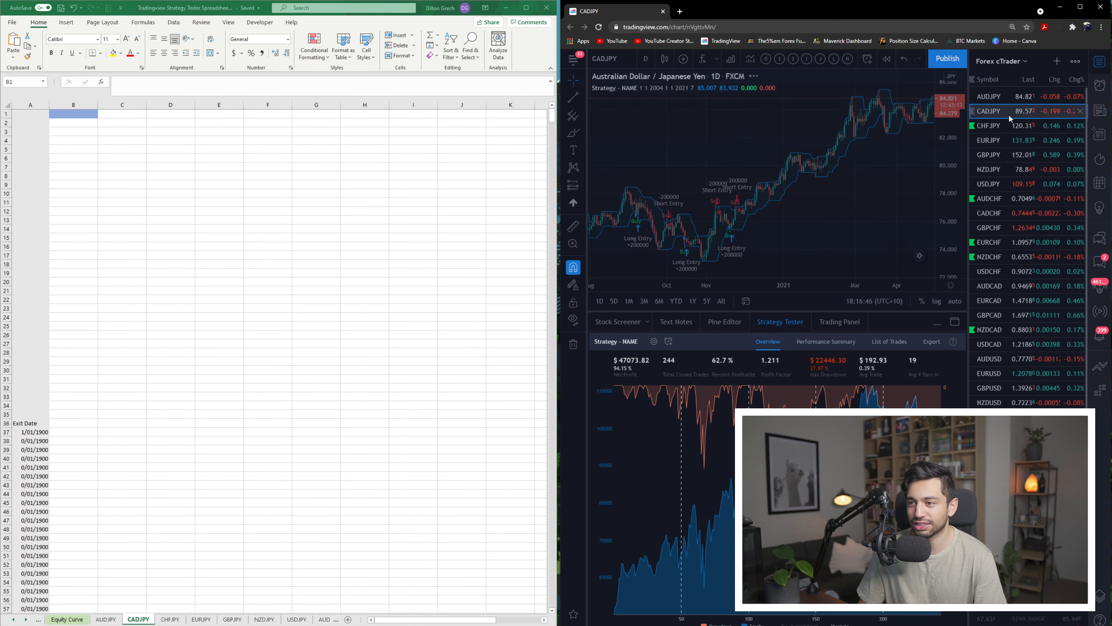
left_click(931, 341)
left_click(913, 77)
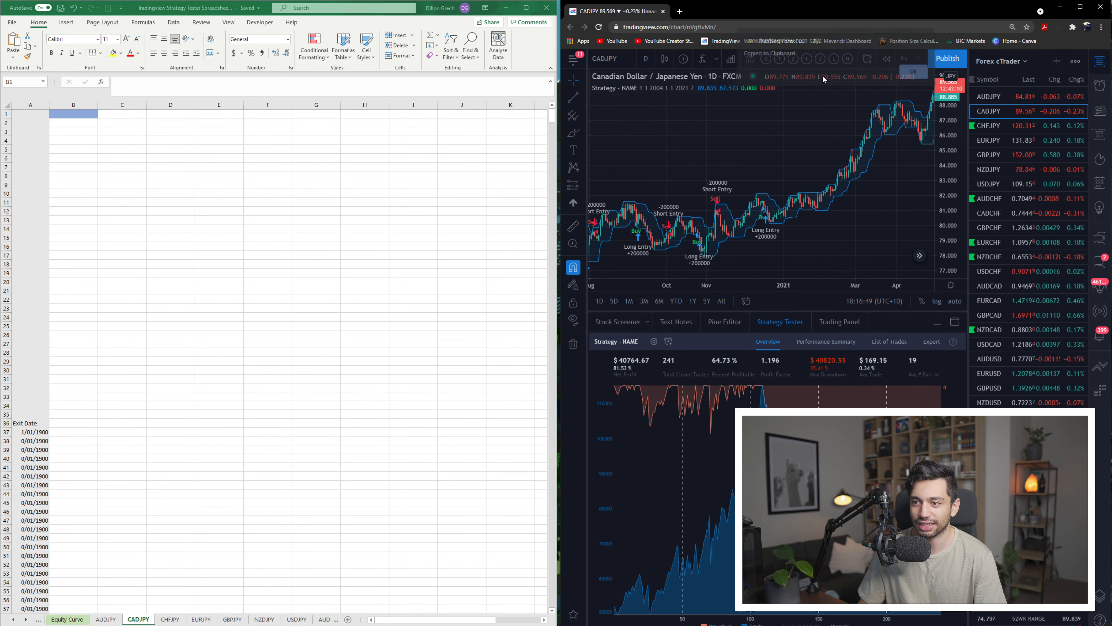
key("alt+Tab")
key("ctrl+v")
Maximize the spreadsheet window and open the Equity Curve sheet
left_click(527, 8)
left_click(298, 619)
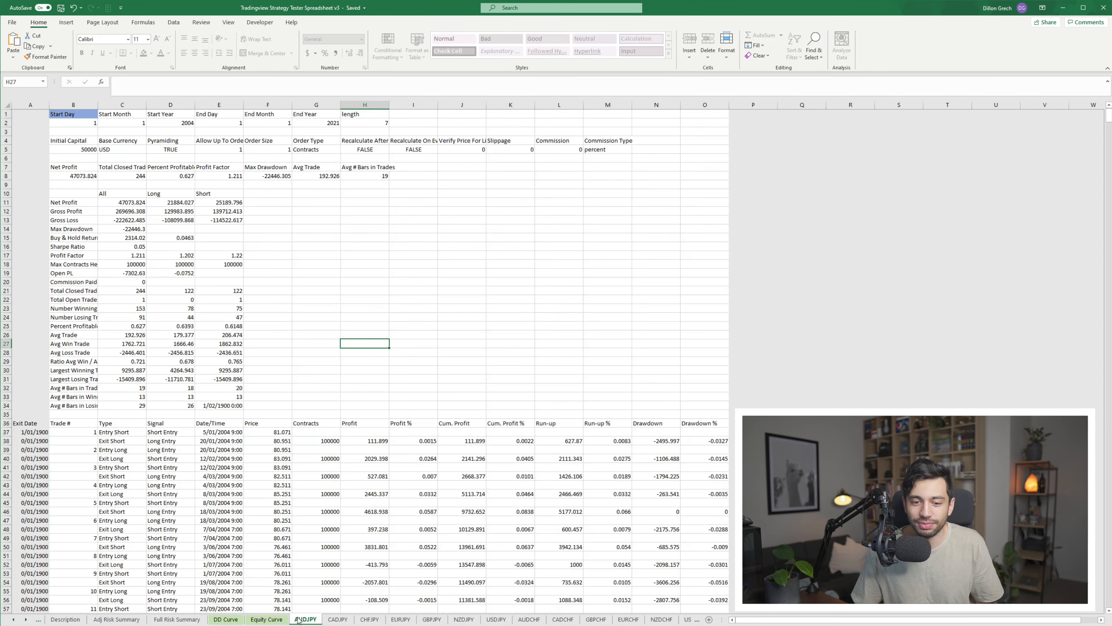
left_click(272, 619)
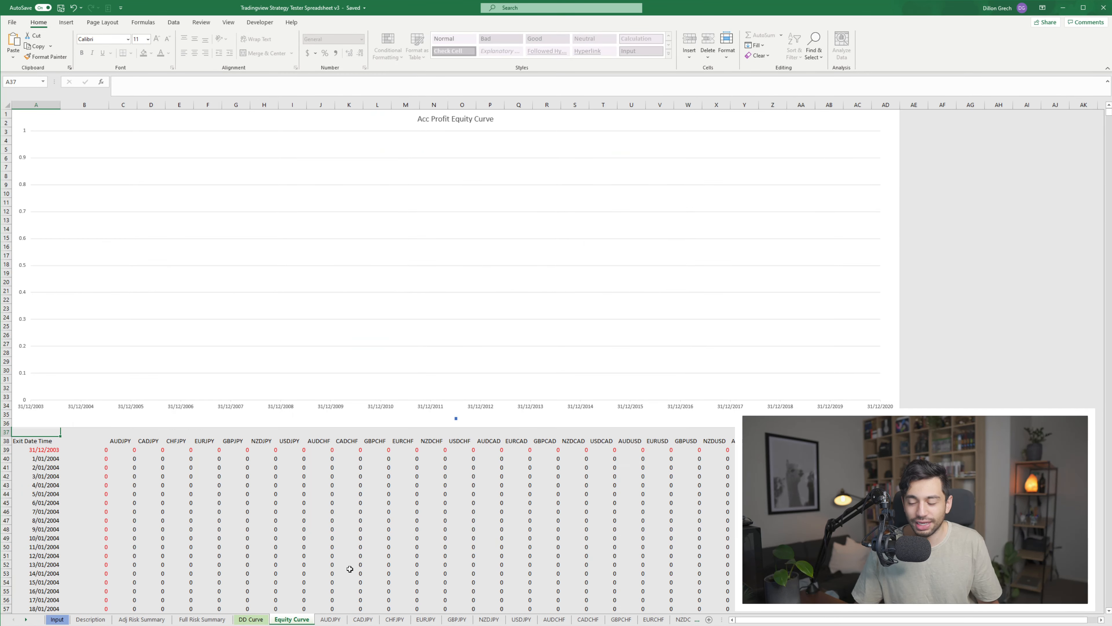
Check the empty summary and curve sheets, and run Calculate on the Input sheet to compute the results
left_click(251, 619)
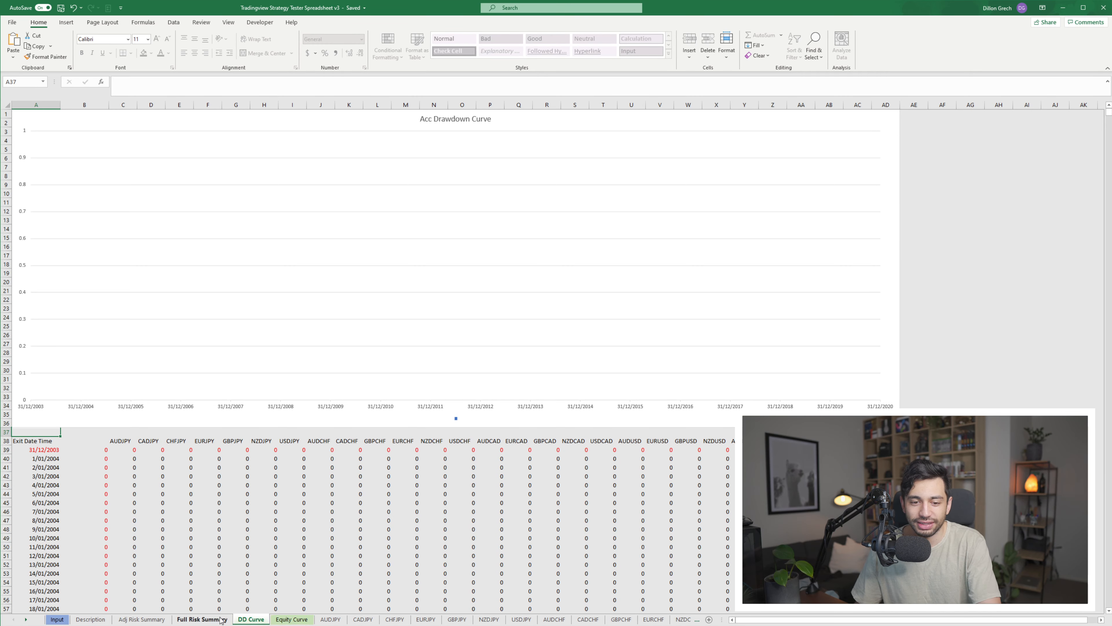
left_click(204, 619)
left_click(159, 619)
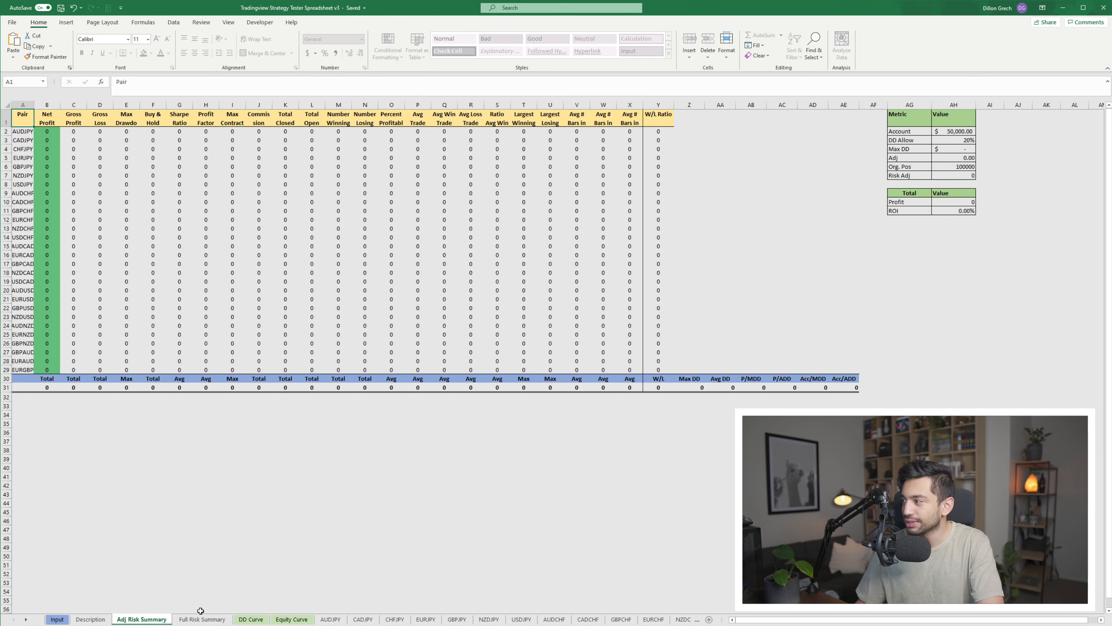
left_click(90, 620)
left_click(50, 620)
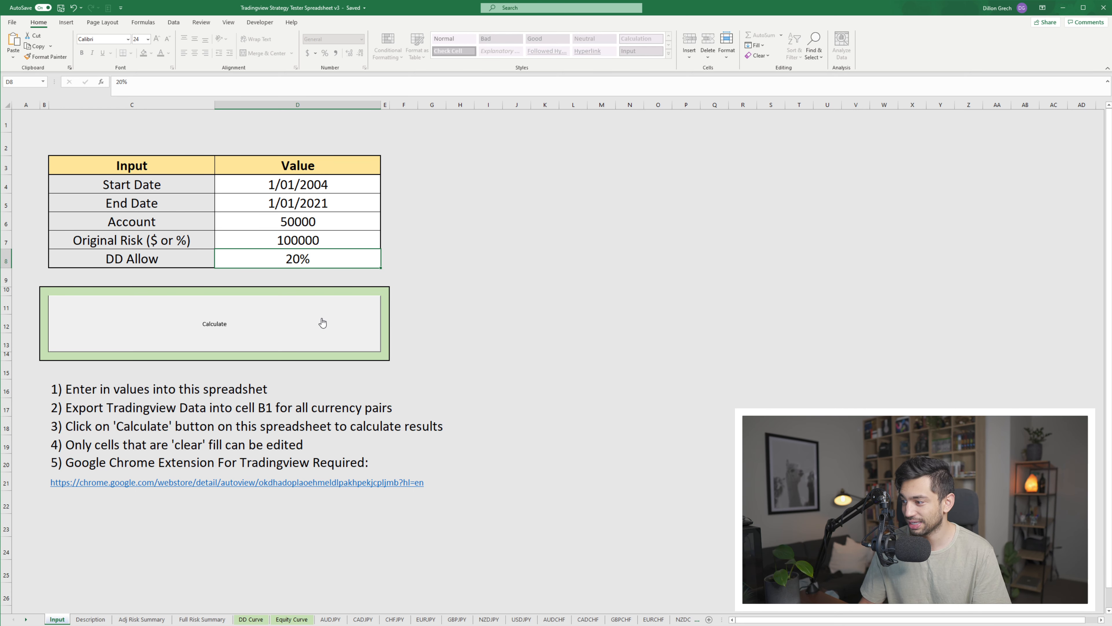
left_click(241, 324)
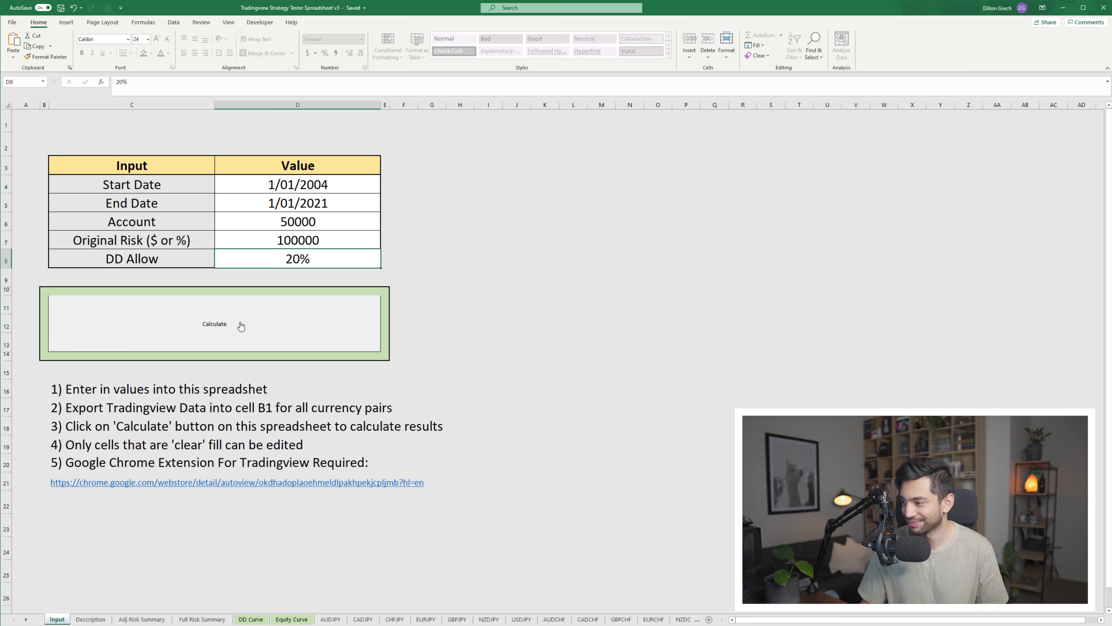
Review the calculated results on the Adj Risk Summary, Full Risk Summary, DD Curve and Equity Curve sheets
left_click(145, 619)
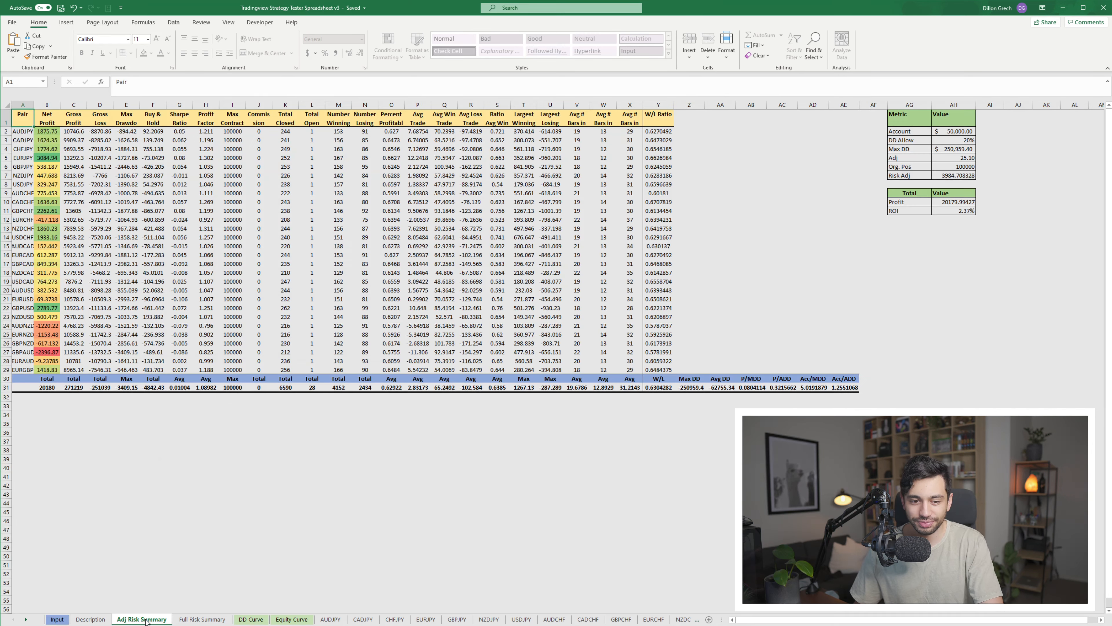
left_click(196, 619)
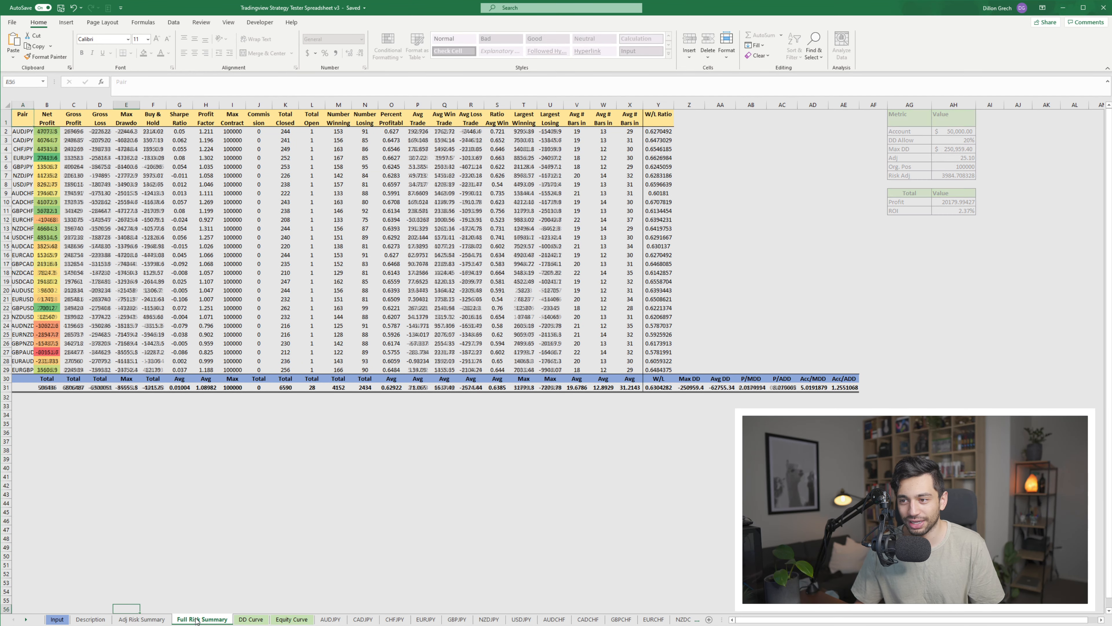
left_click(258, 620)
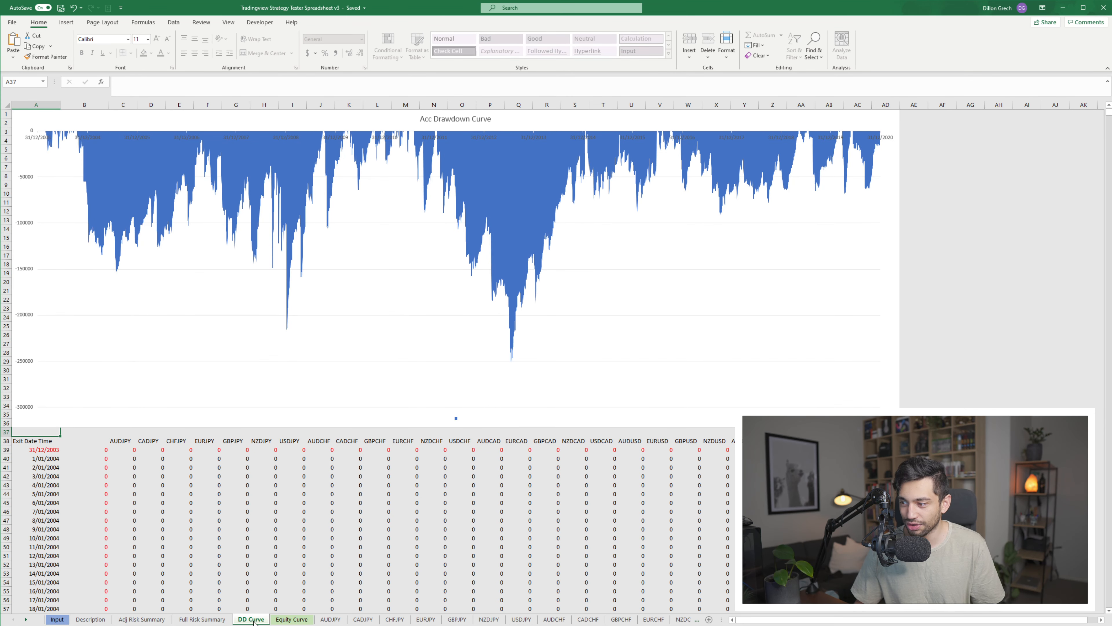
left_click(291, 619)
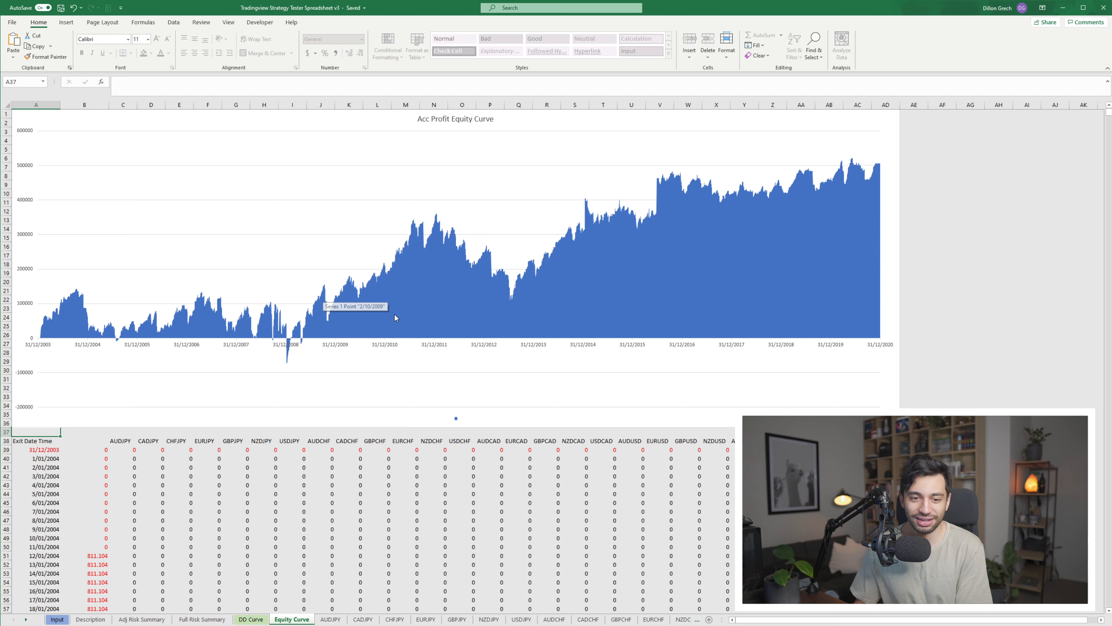
Examine the daily equity data below the chart for each currency pair, from the AUDJPY column through EURGBP
scroll(442, 401, "down", 11)
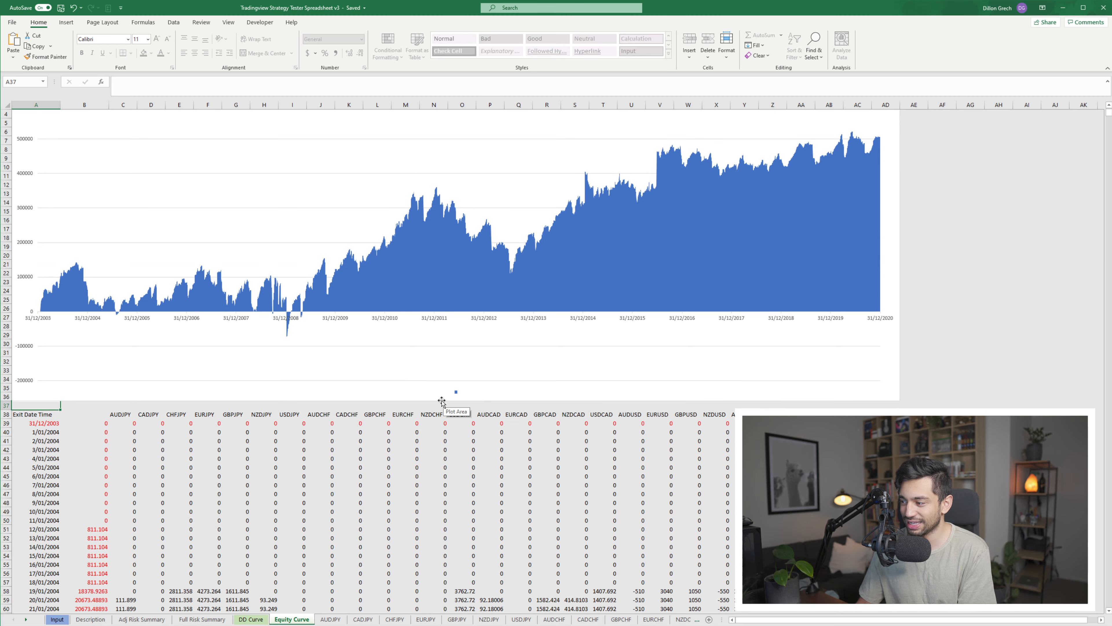
scroll(443, 400, "up", 1)
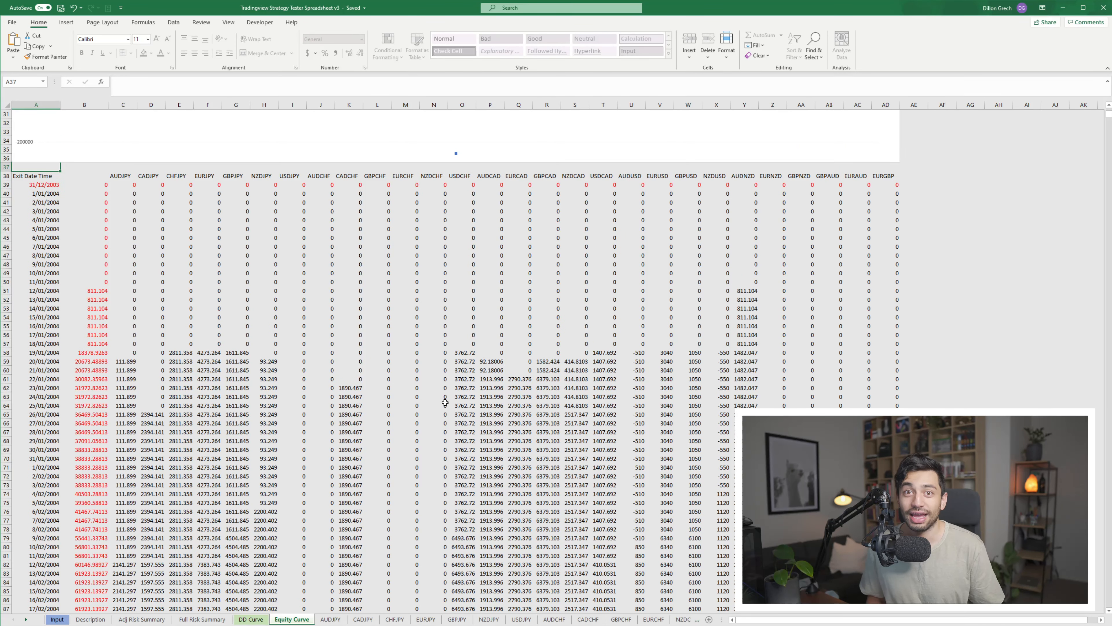
left_click(126, 101)
left_click(151, 104)
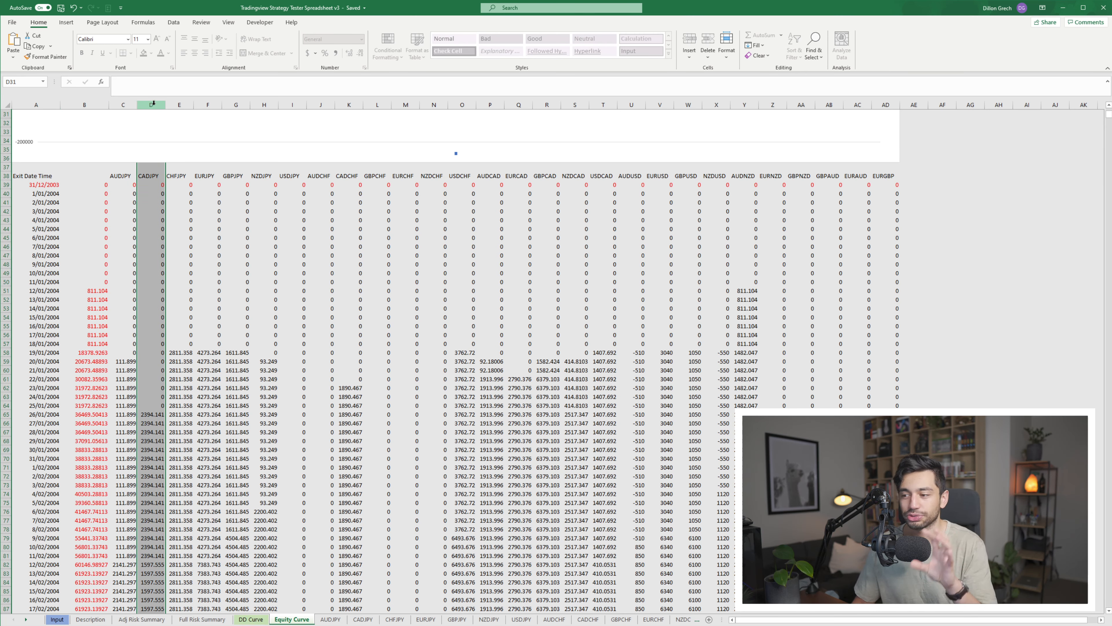
left_click(123, 104)
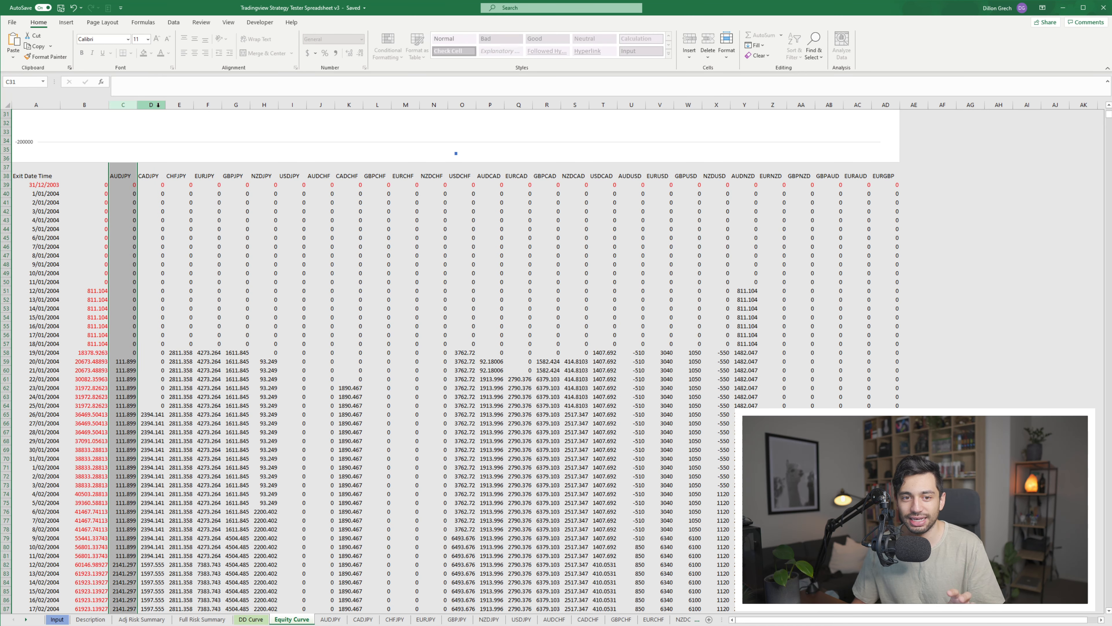
left_click(158, 105)
left_click(179, 105)
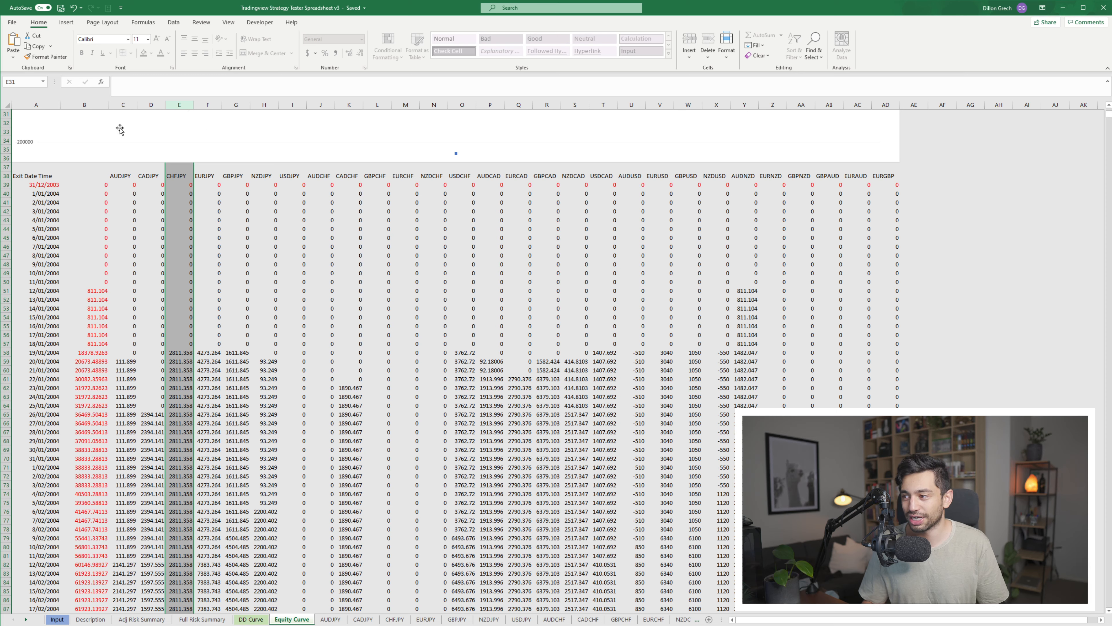
left_click(123, 105)
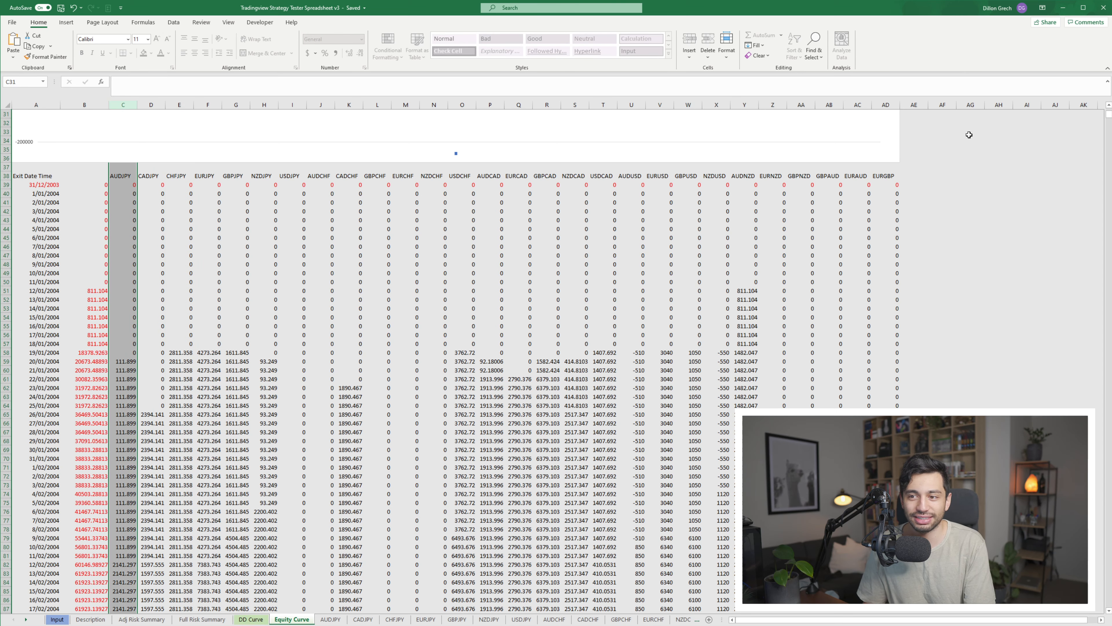
left_click(883, 102, "shift")
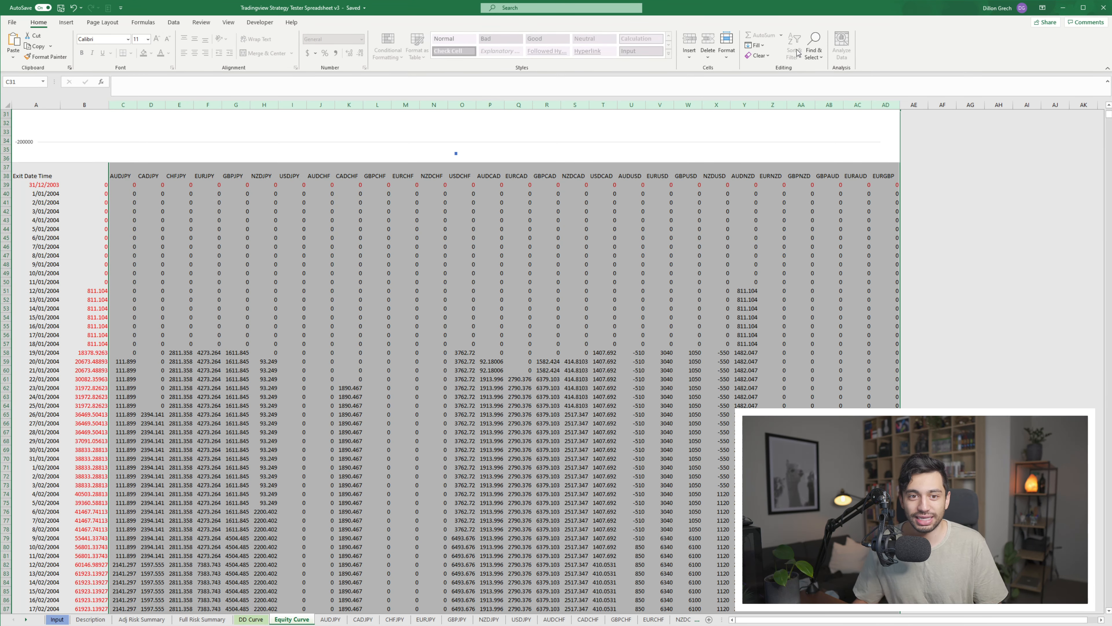
left_click(496, 281)
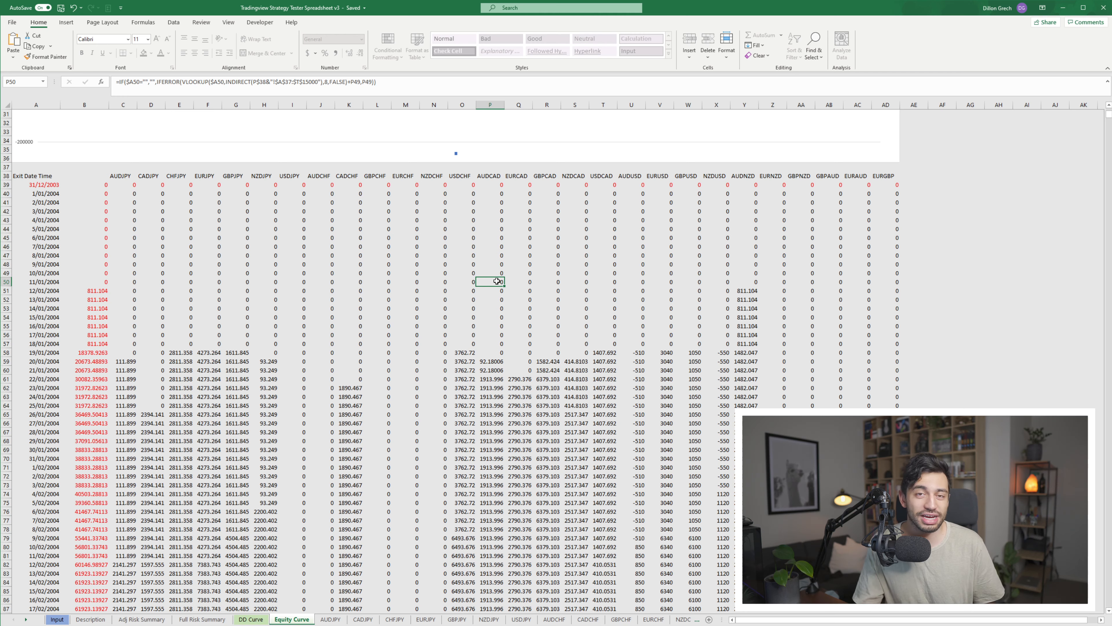
Filter the Acc Profit Equity Curve chart to AUDJPY instead of the unnamed total series, and add CADJPY for comparison
scroll(841, 311, "up", 10)
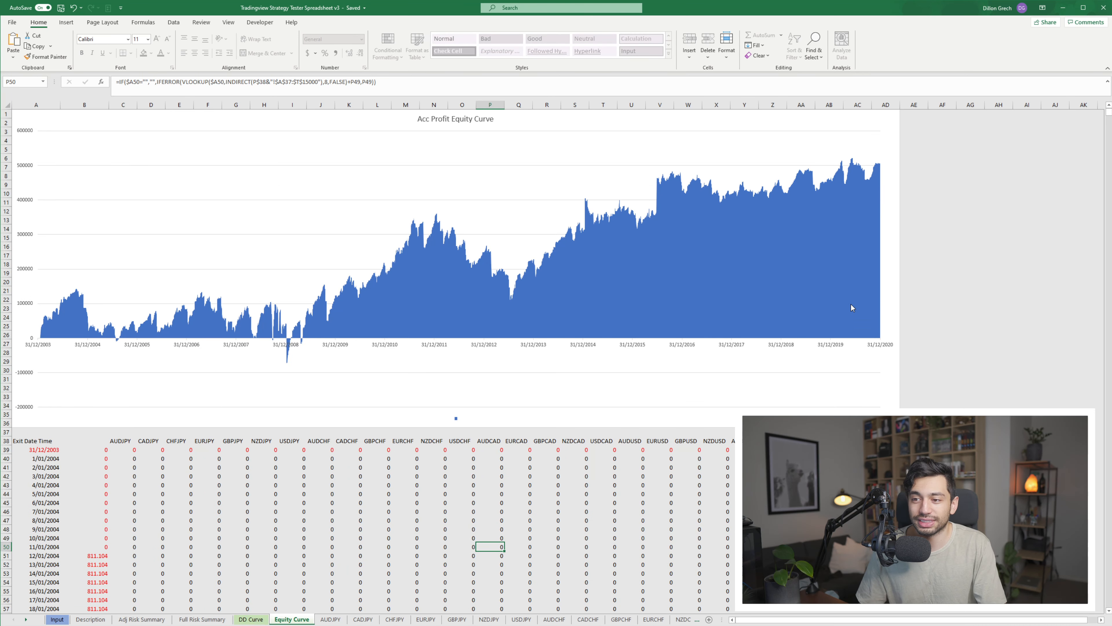
left_click(901, 201)
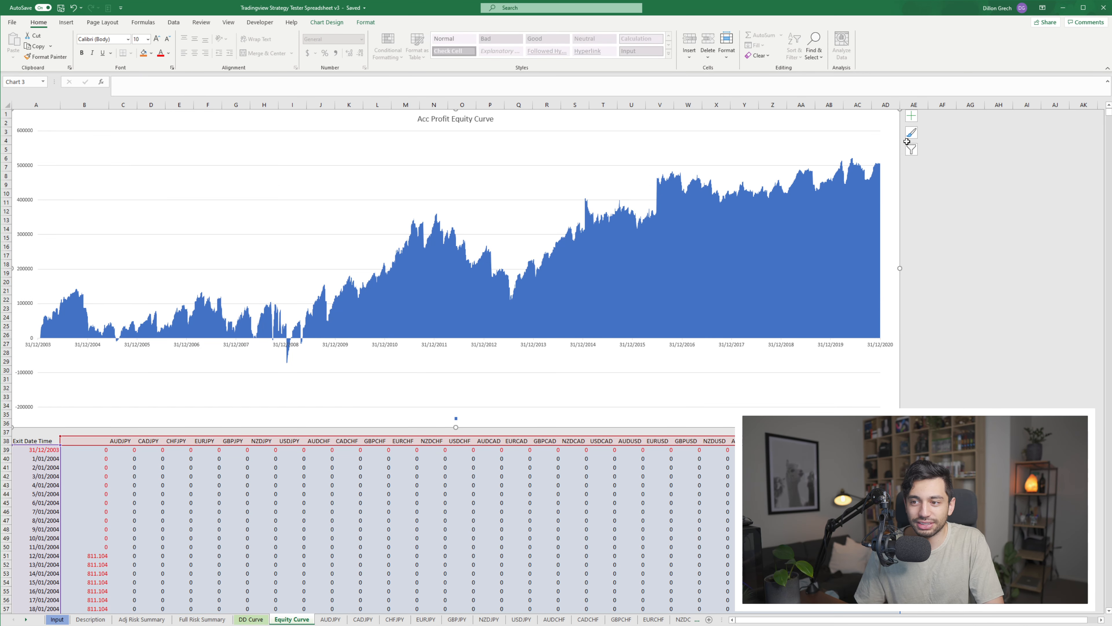
left_click(912, 149)
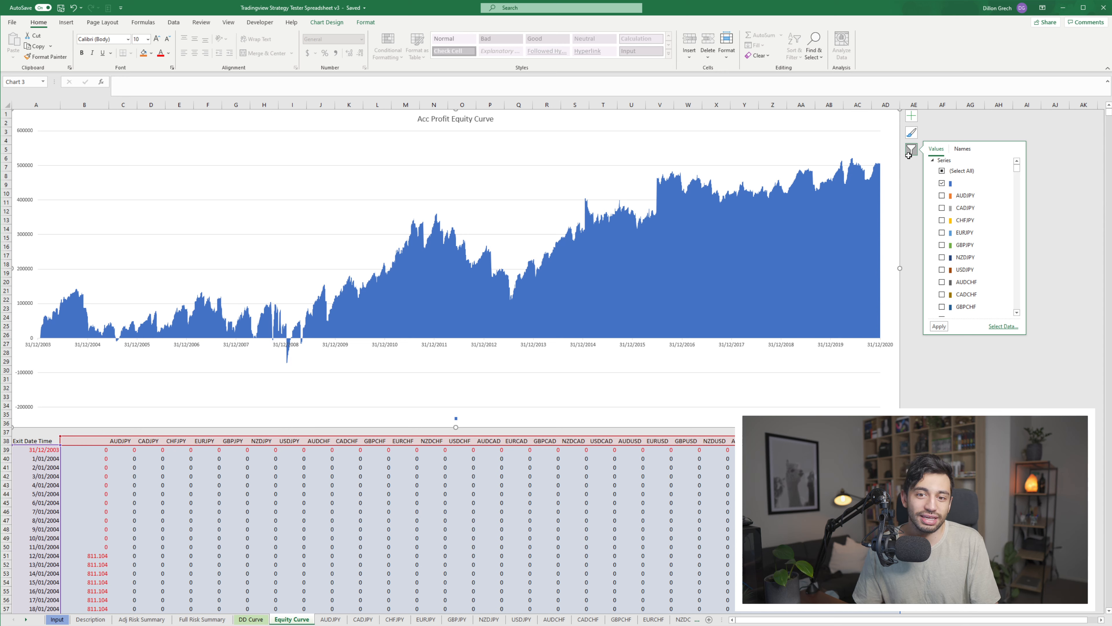
left_click(941, 183)
left_click(941, 195)
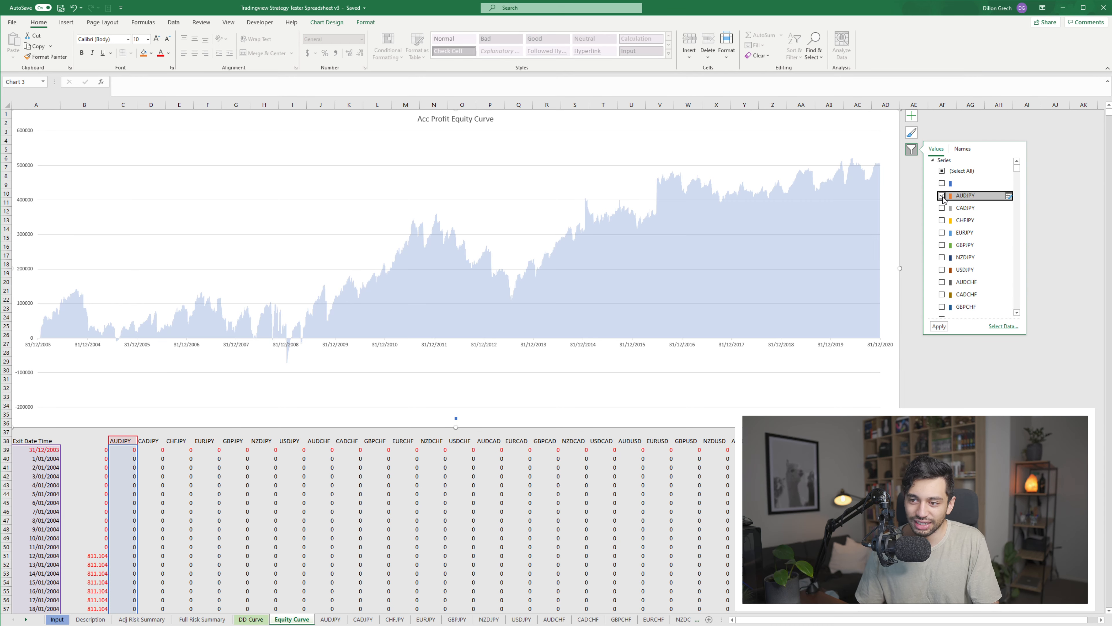
left_click(938, 327)
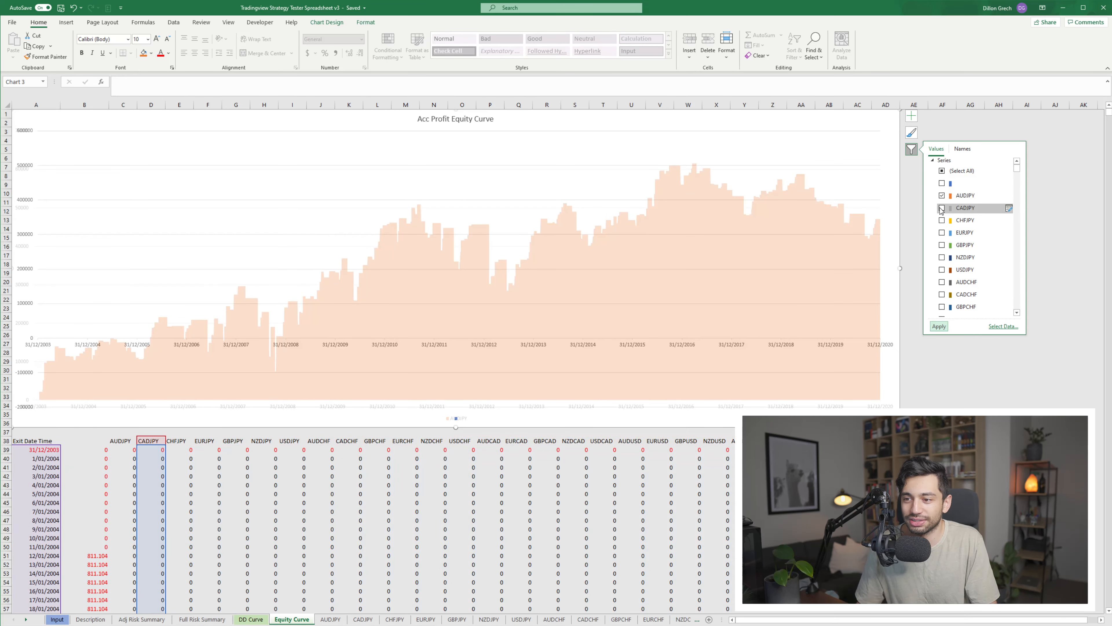
left_click(942, 207)
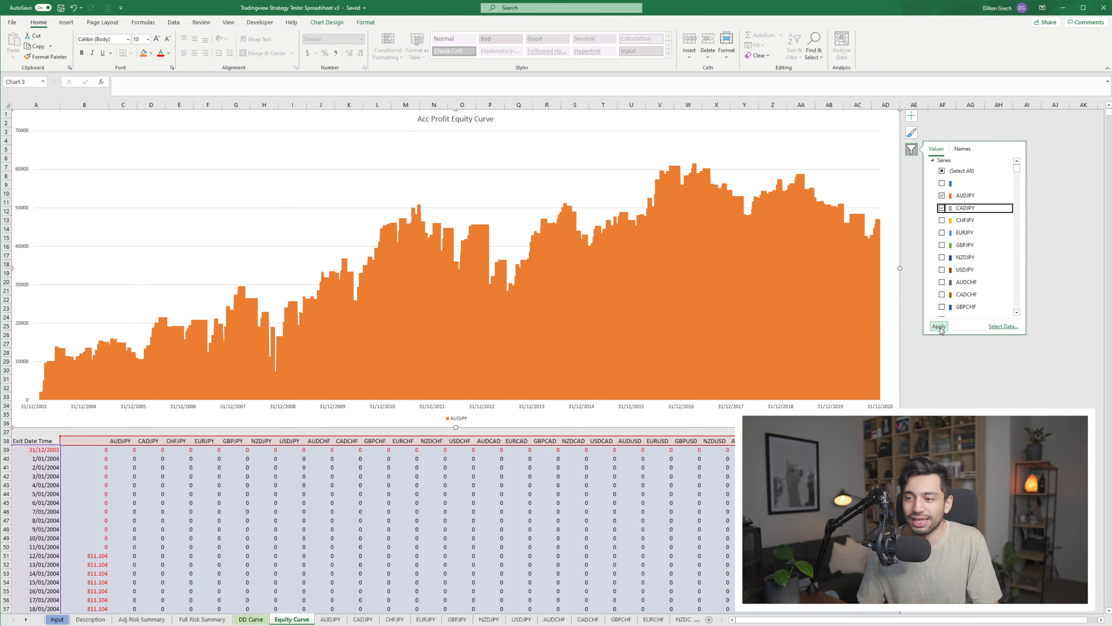
left_click(939, 326)
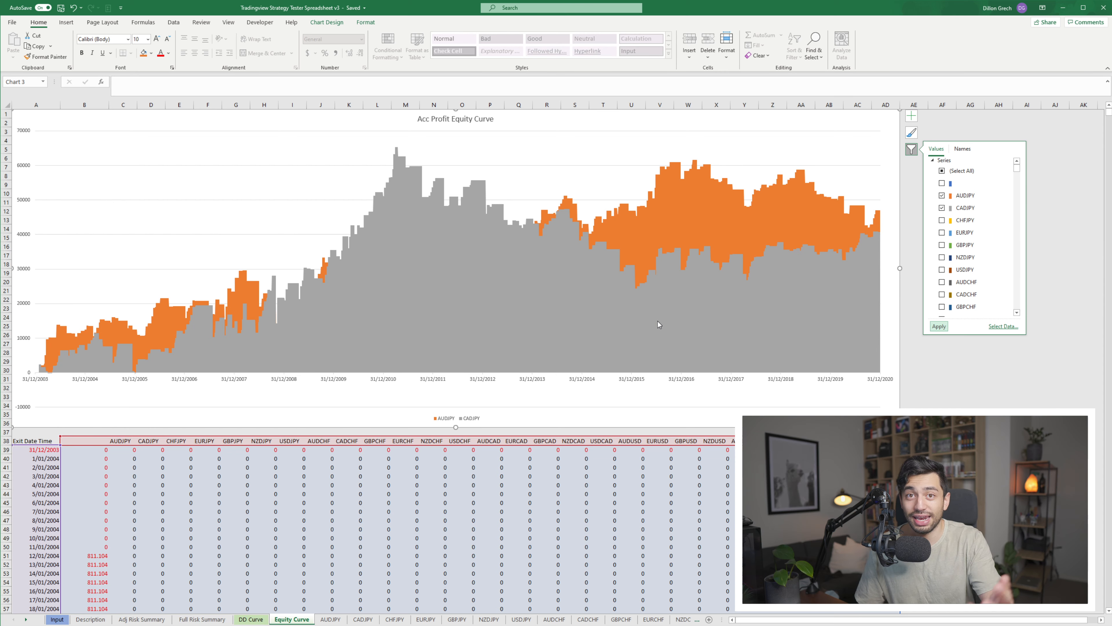
Restore the unnamed total series in the equity chart's filter and remove AUDJPY and CADJPY
left_click(942, 183)
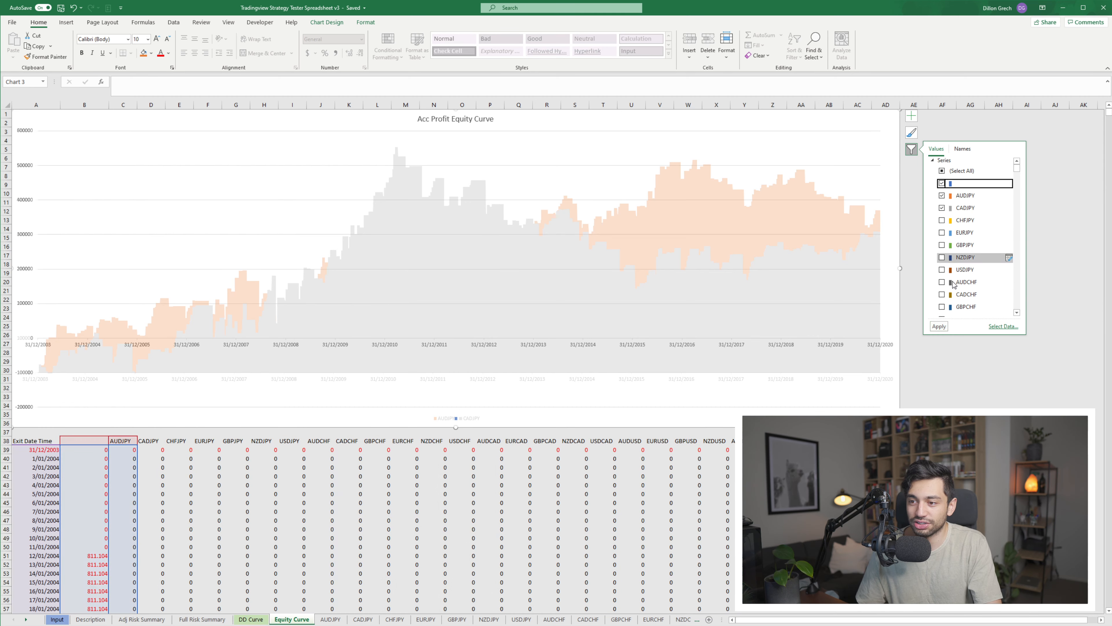
left_click(943, 208)
left_click(942, 195)
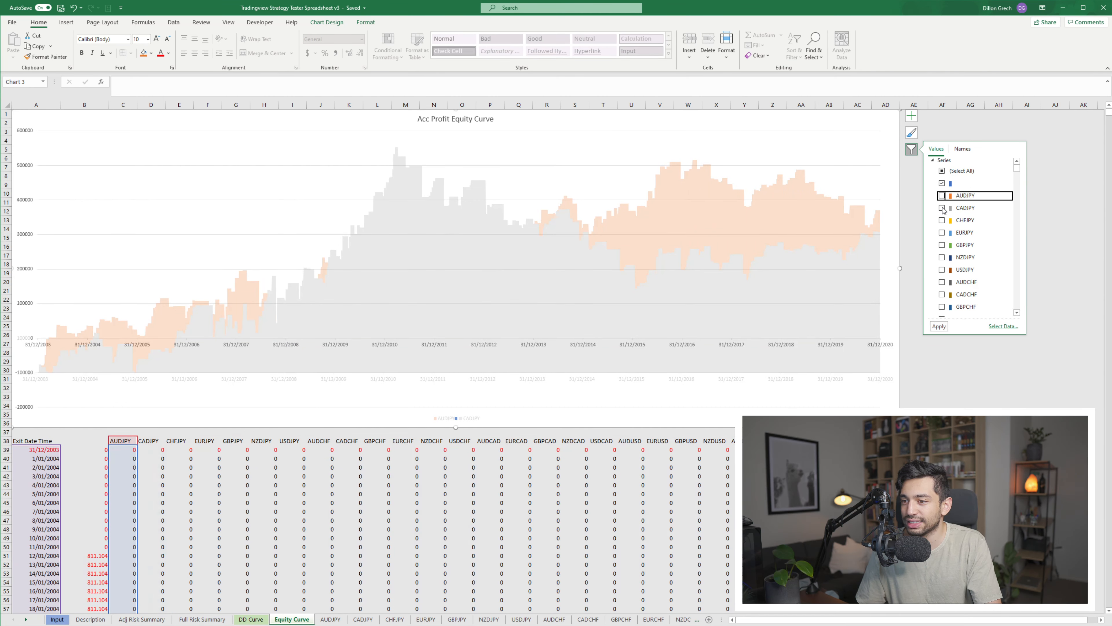
left_click(940, 326)
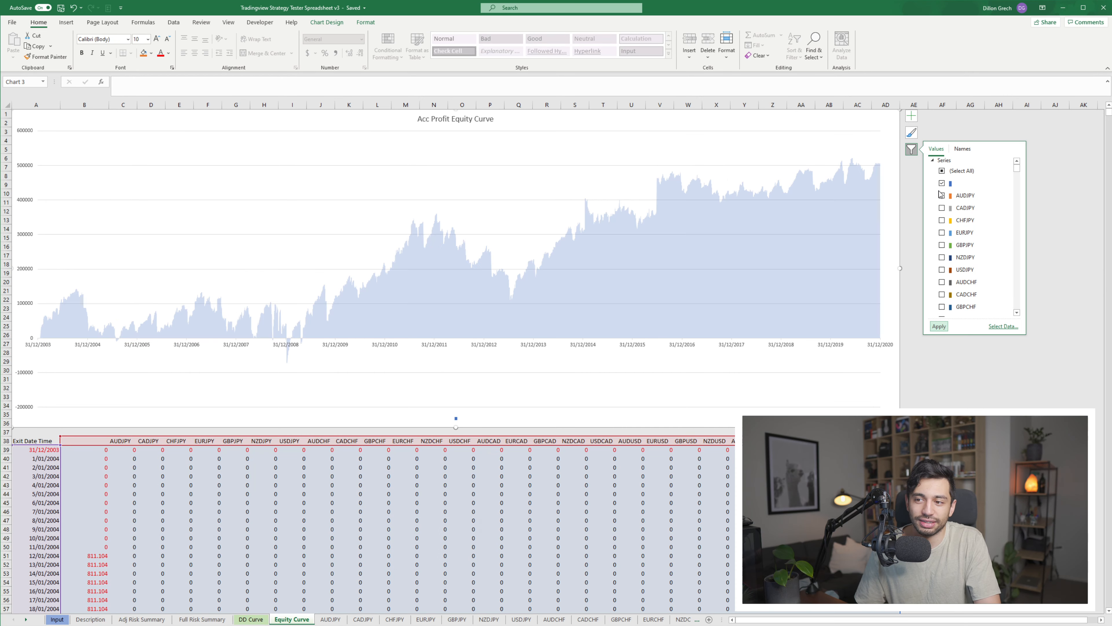
left_click(912, 149)
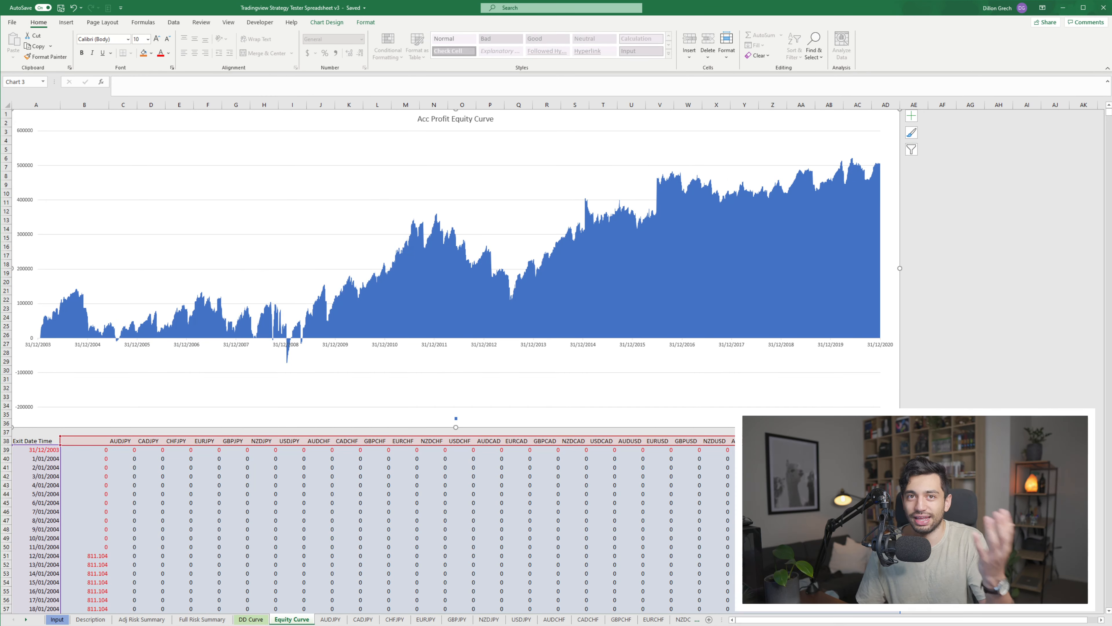
Compare the account drawdown chart on the DD Curve sheet with the profit chart on the Equity Curve sheet
left_click(251, 619)
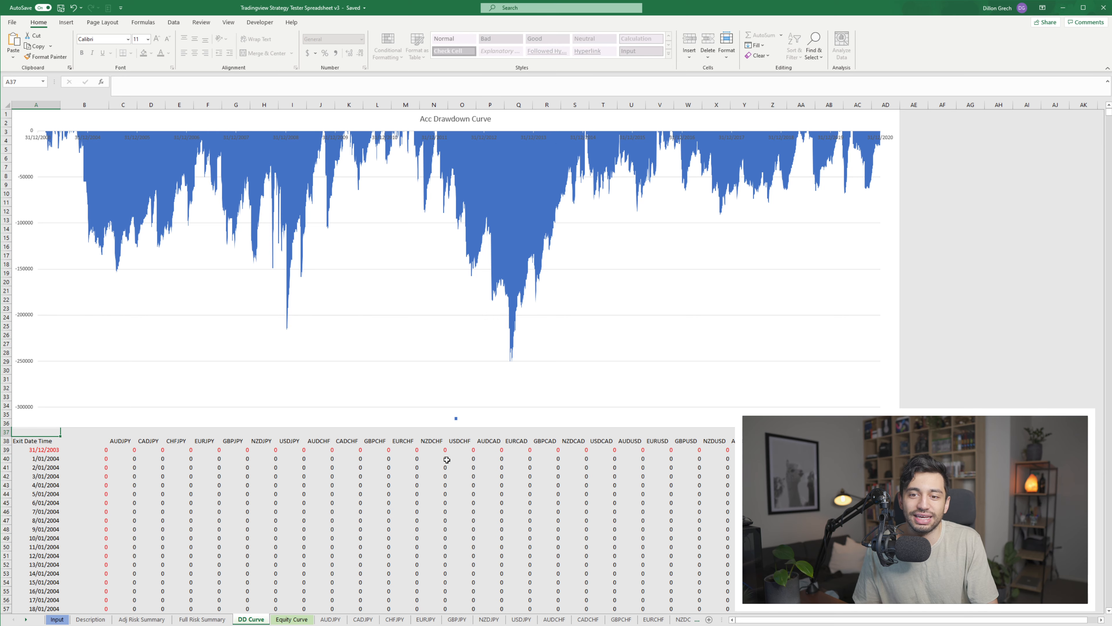
left_click(292, 619)
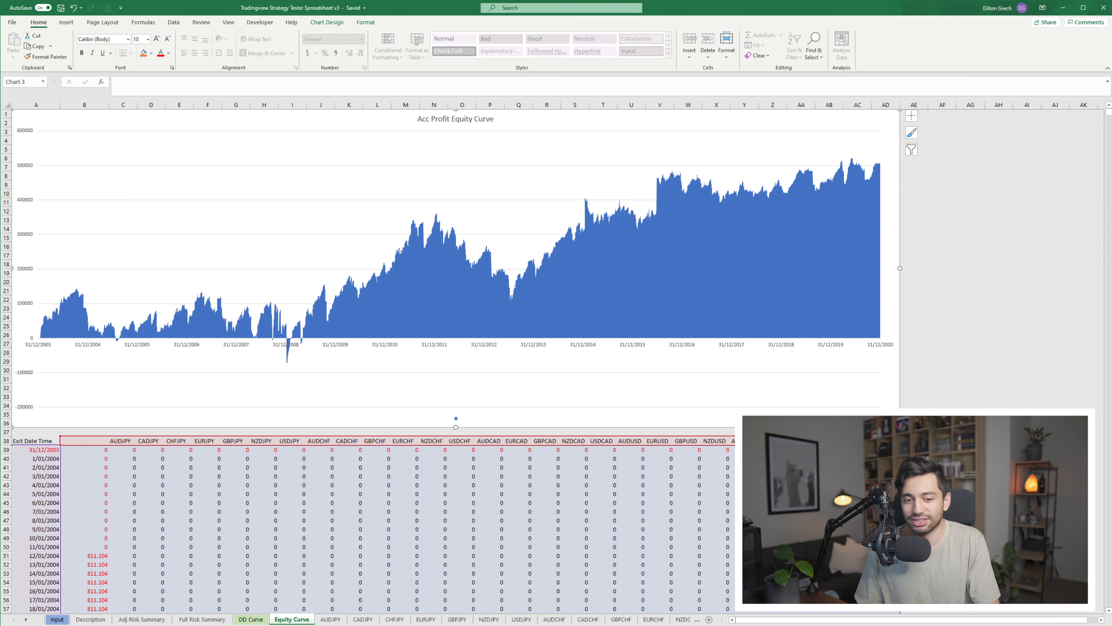
left_click(250, 619)
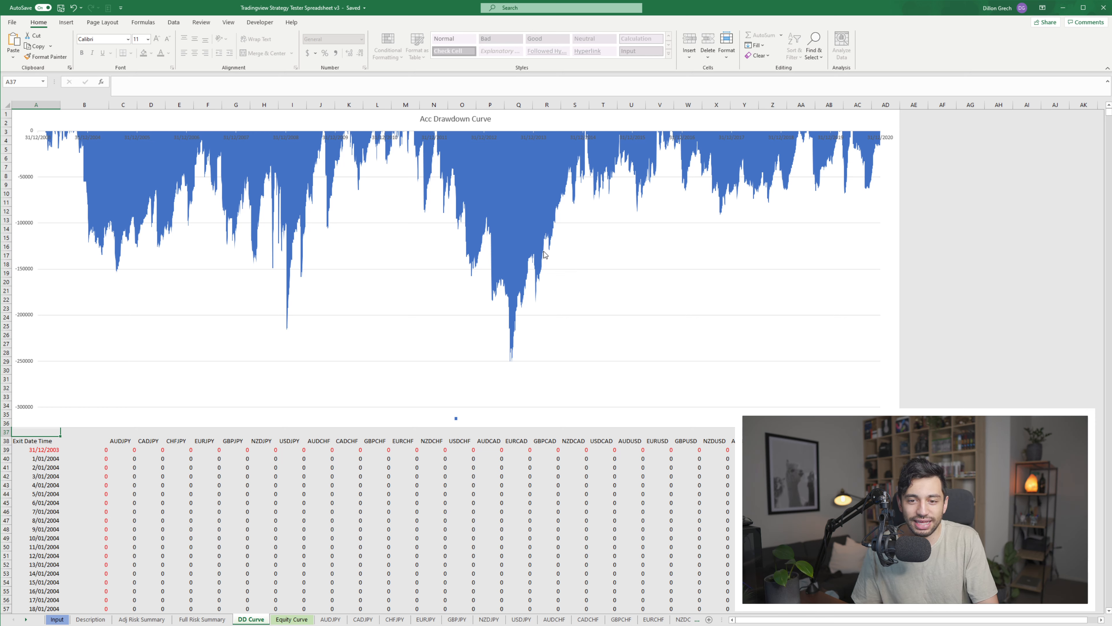
Inspect the totals row on the Full Risk Summary sheet and the DD Allow value on the Adj Risk Summary sheet
left_click(202, 619)
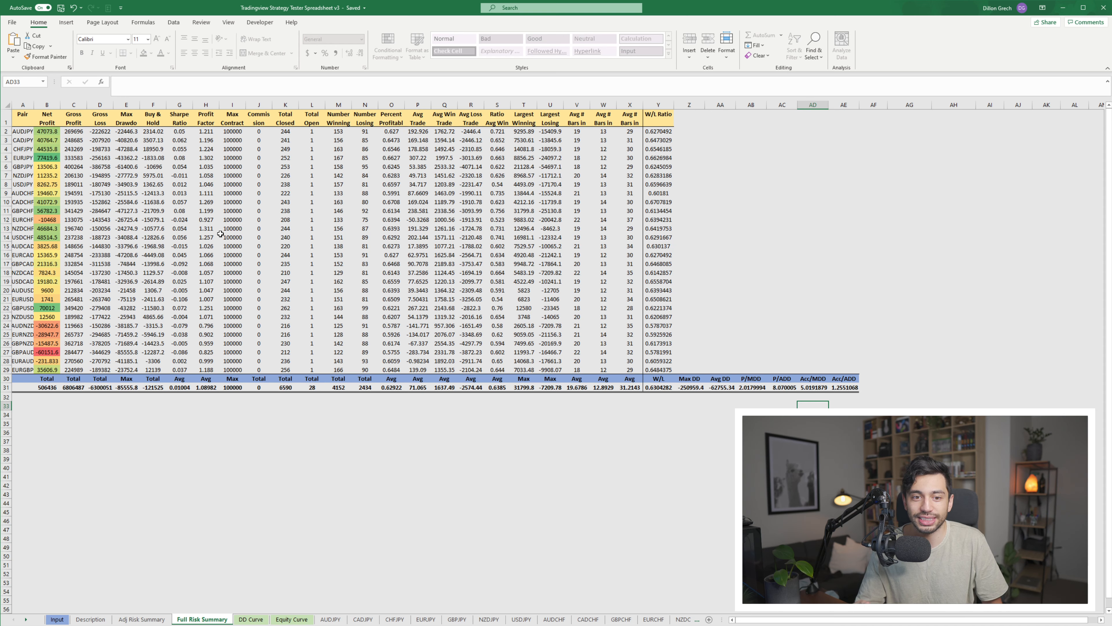
left_click_drag(48, 387, 856, 387)
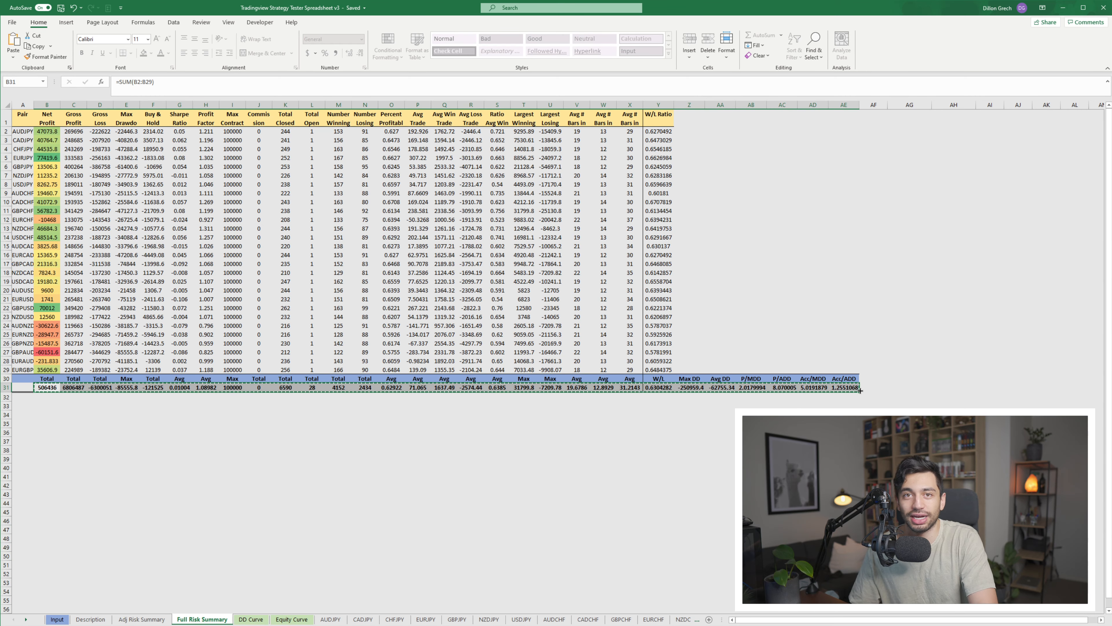
key("Escape")
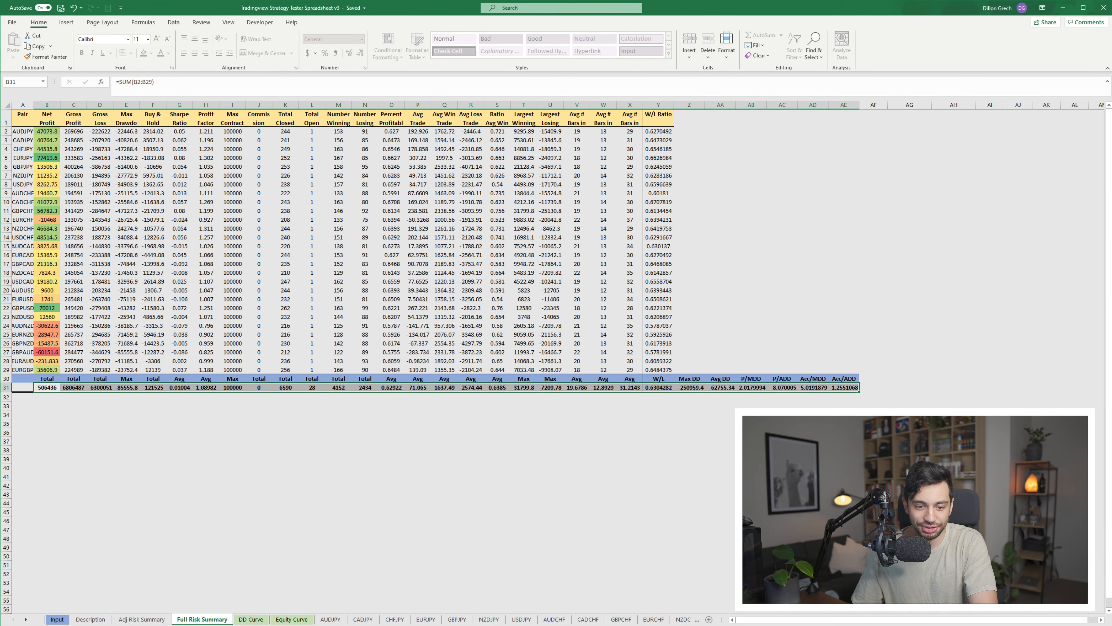
key("ctrl+Page_Up")
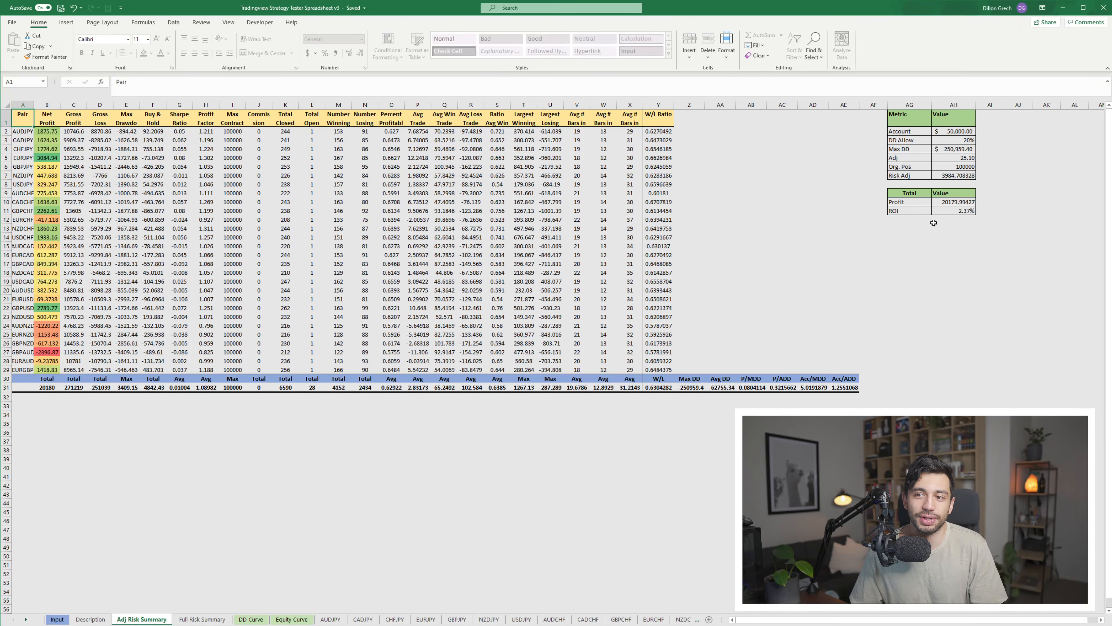
left_click(967, 139)
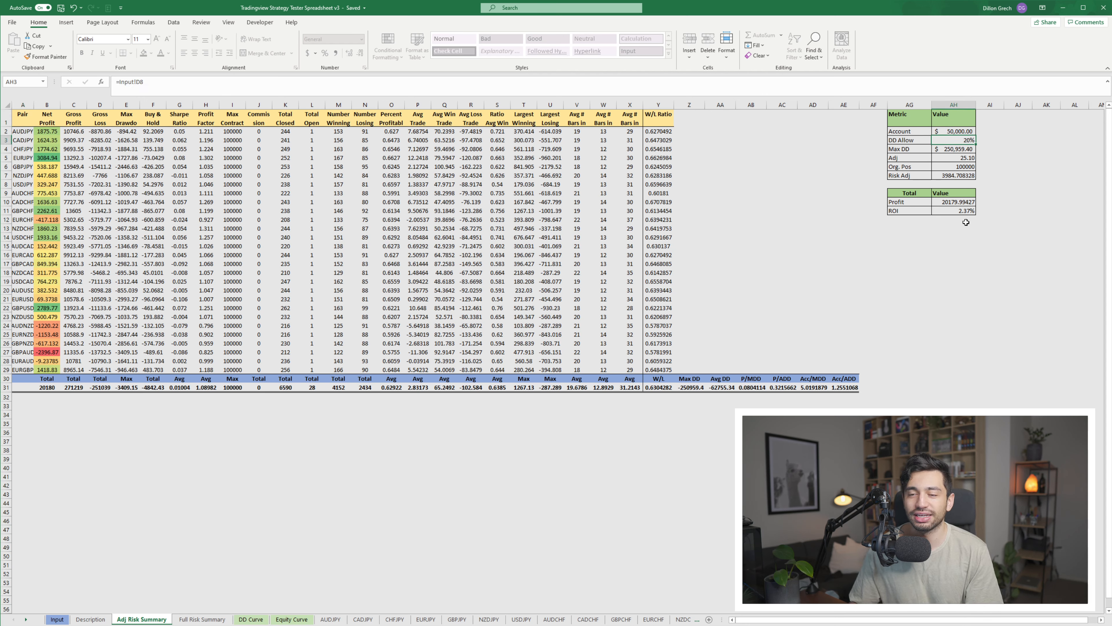
Check the DD Allow input on the Input sheet, and the Org. Pos and Risk Adj values on the Adj Risk Summary sheet
left_click(61, 619)
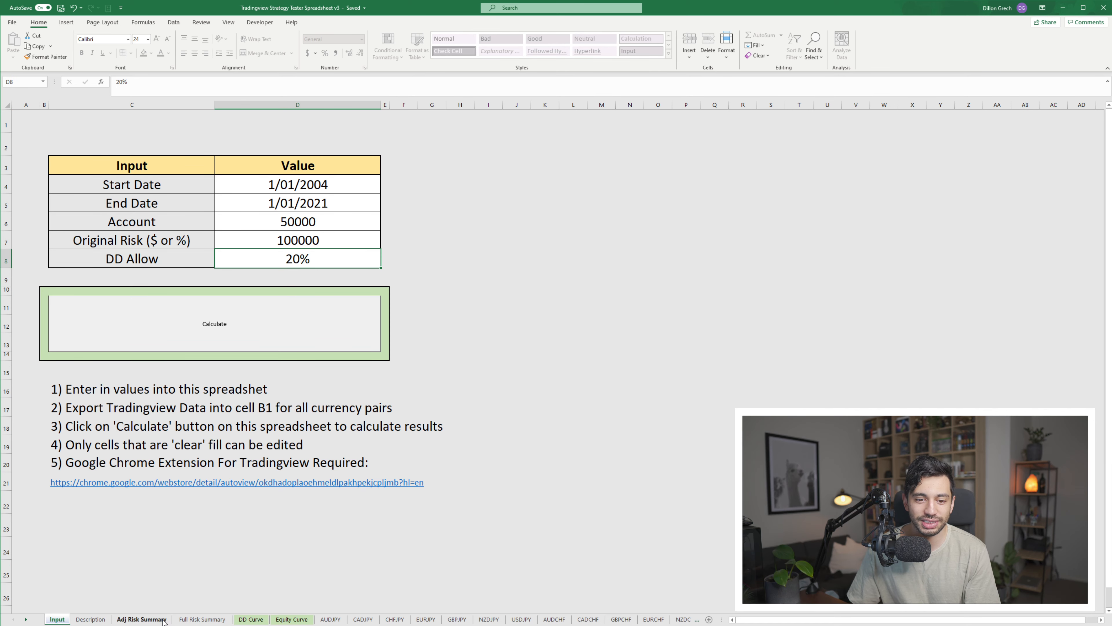
left_click(142, 619)
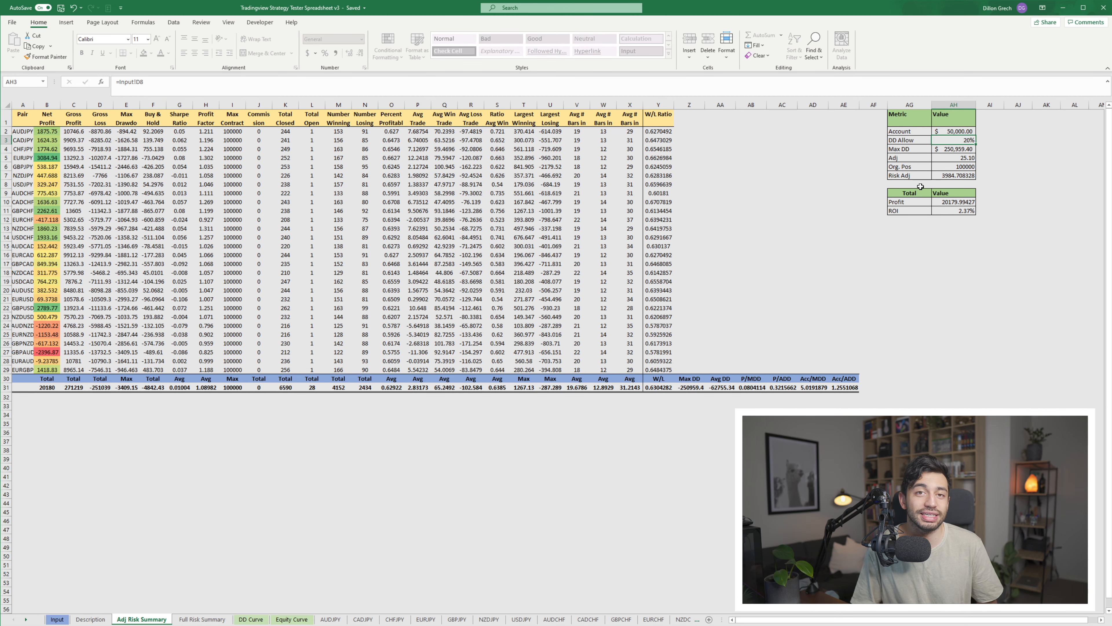
left_click(964, 167)
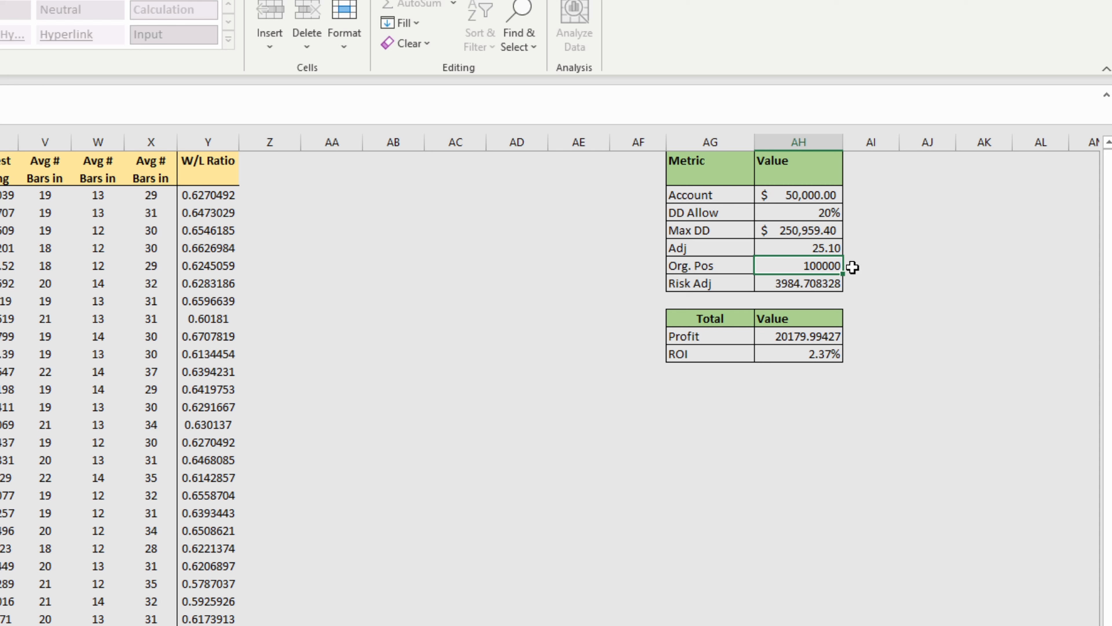
left_click(811, 289)
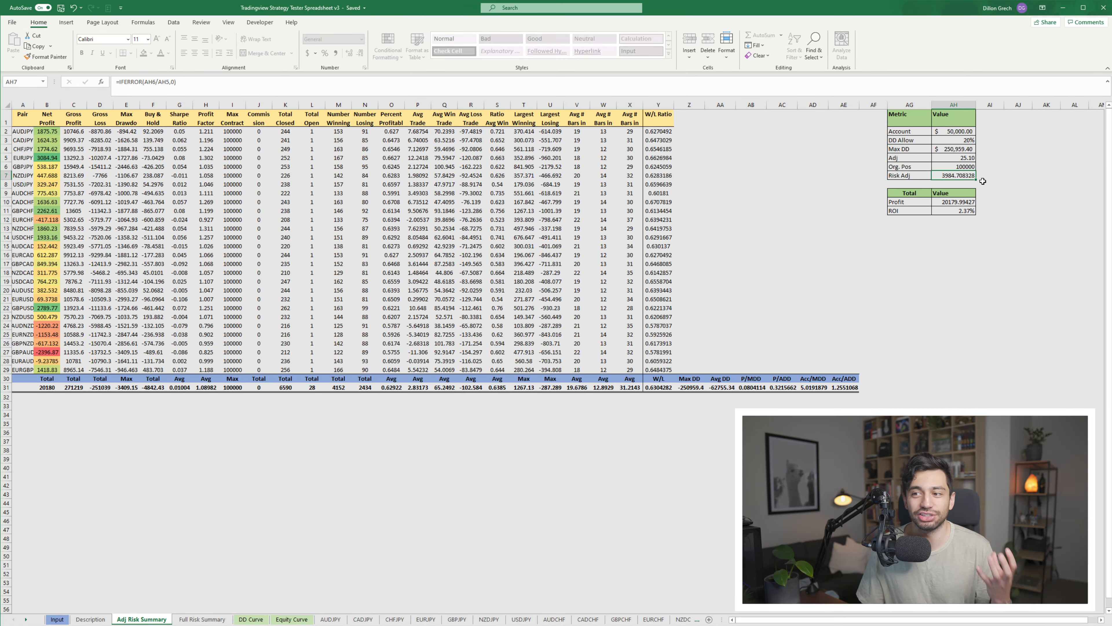
Inspect the Adj and Risk Adj formulas in the metric table and the Max DD formula in the totals row
key("Up")
key("Up")
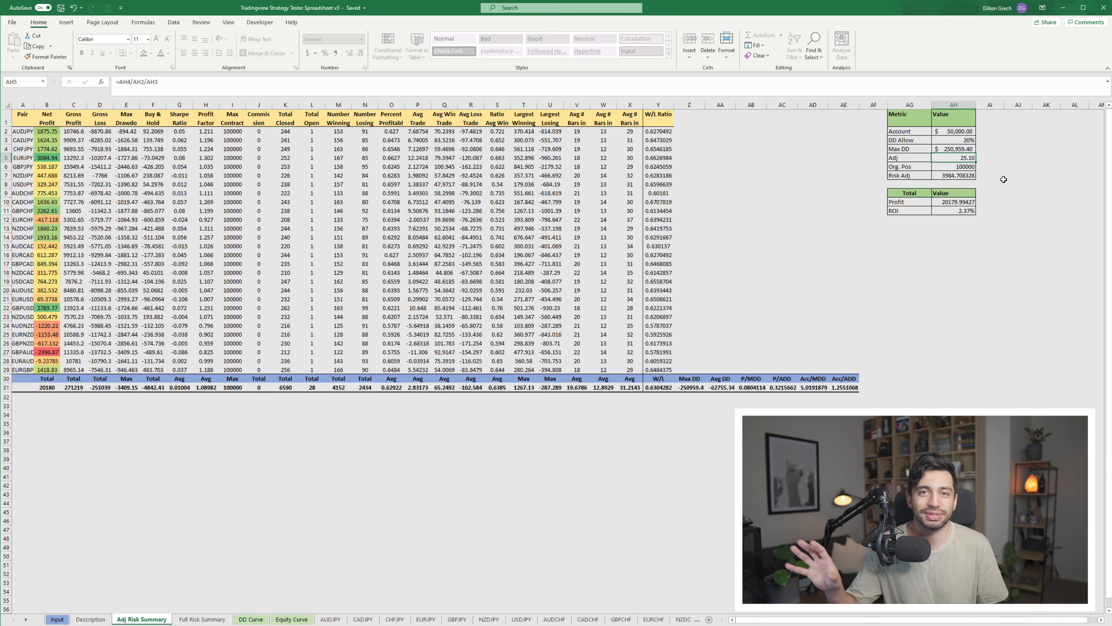
left_click(1007, 166)
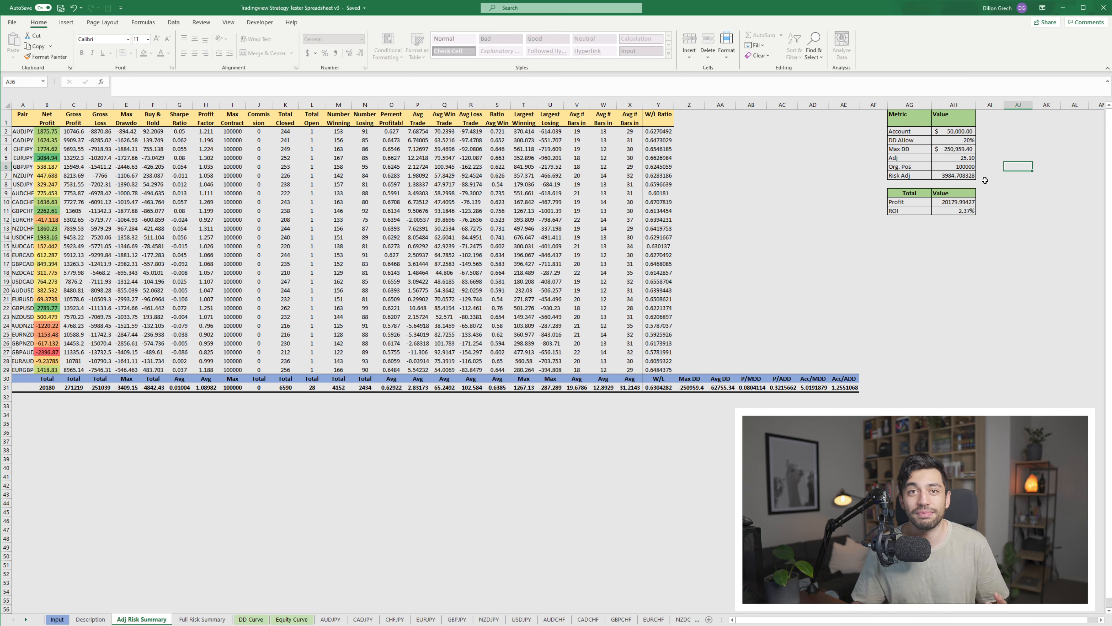
left_click(955, 175)
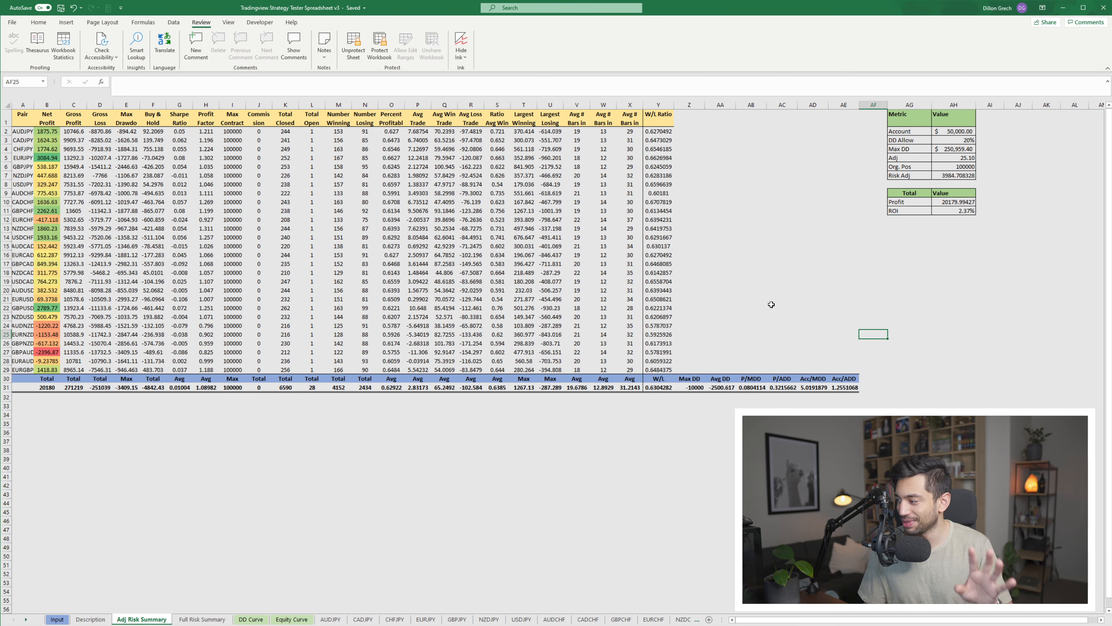
left_click(678, 386)
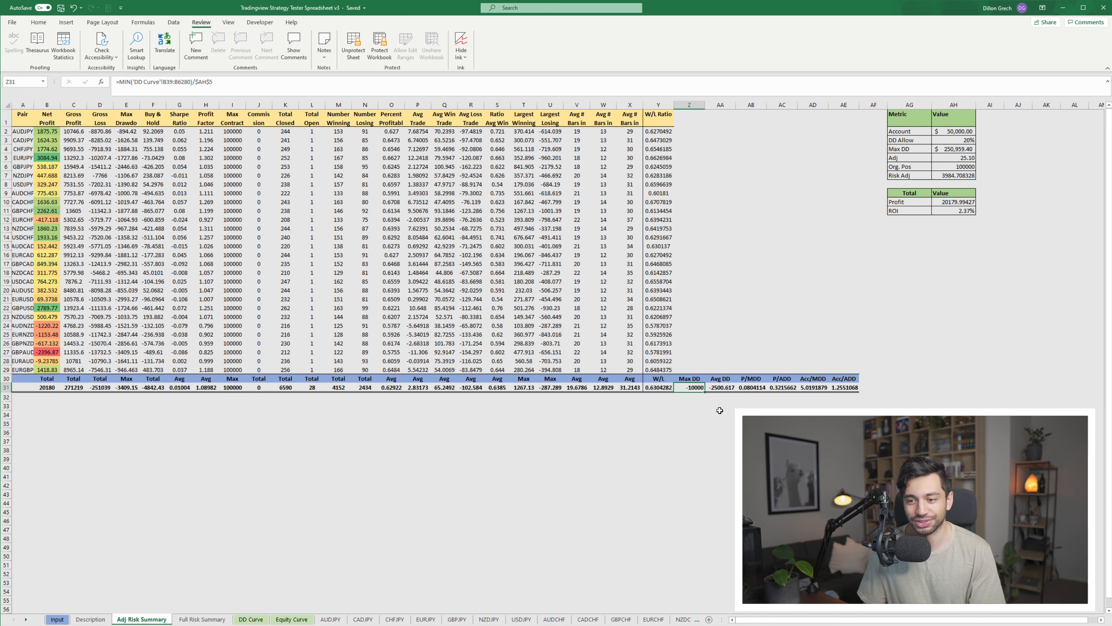
Review the Description sheet's strategy sections: Long, Short, Money Management, Nuance, Long Example and Short Example
left_click(90, 619)
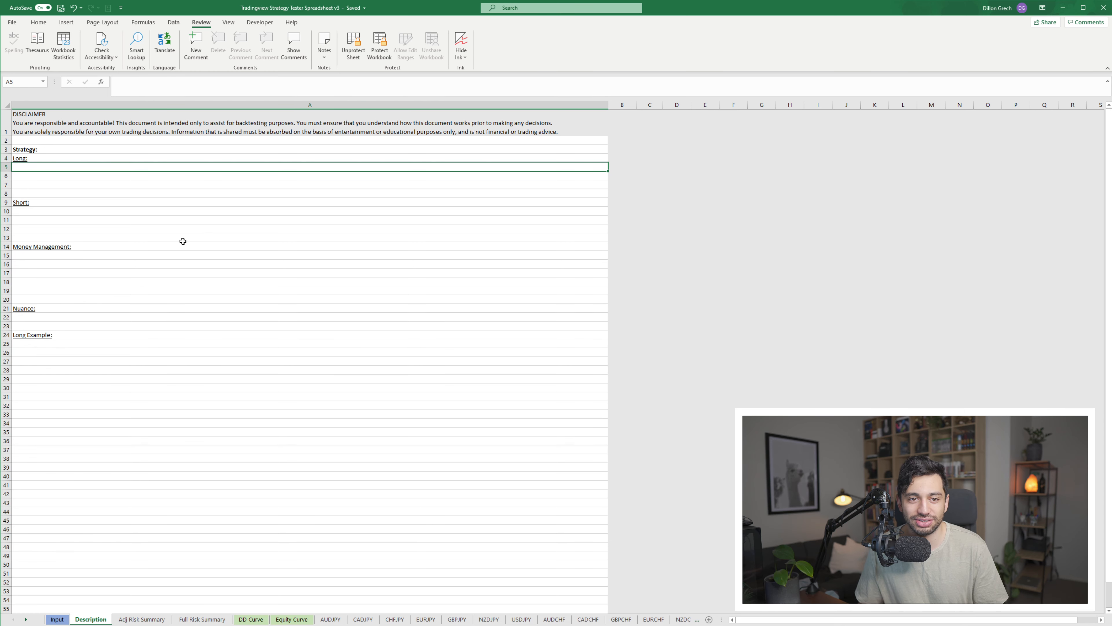
left_click_drag(49, 171, 59, 263)
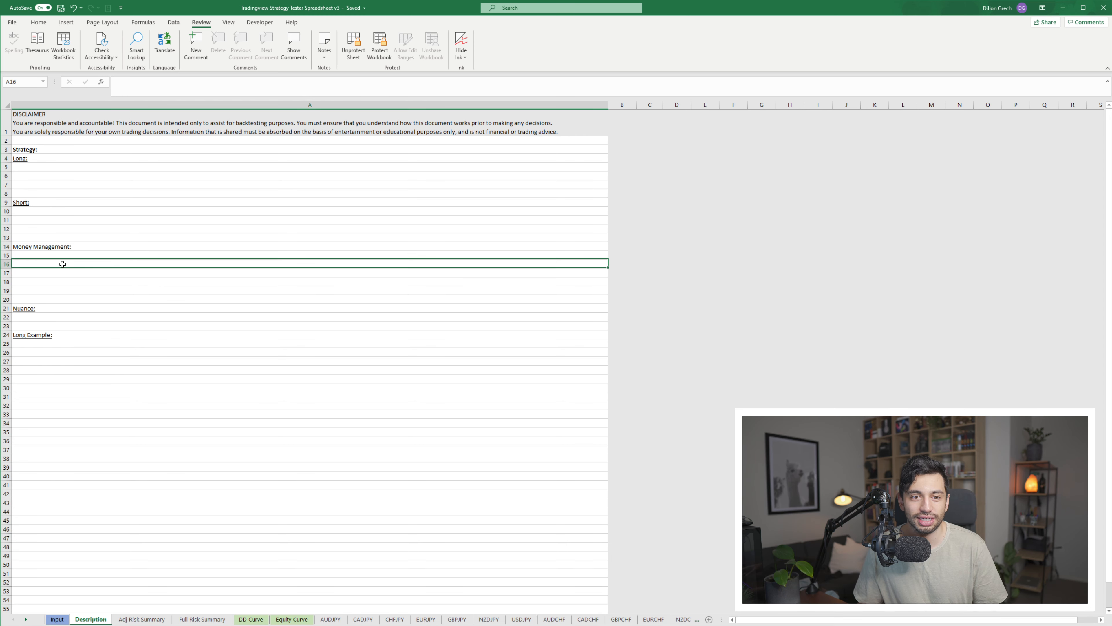
scroll(61, 288, "down", 1)
left_click(60, 274)
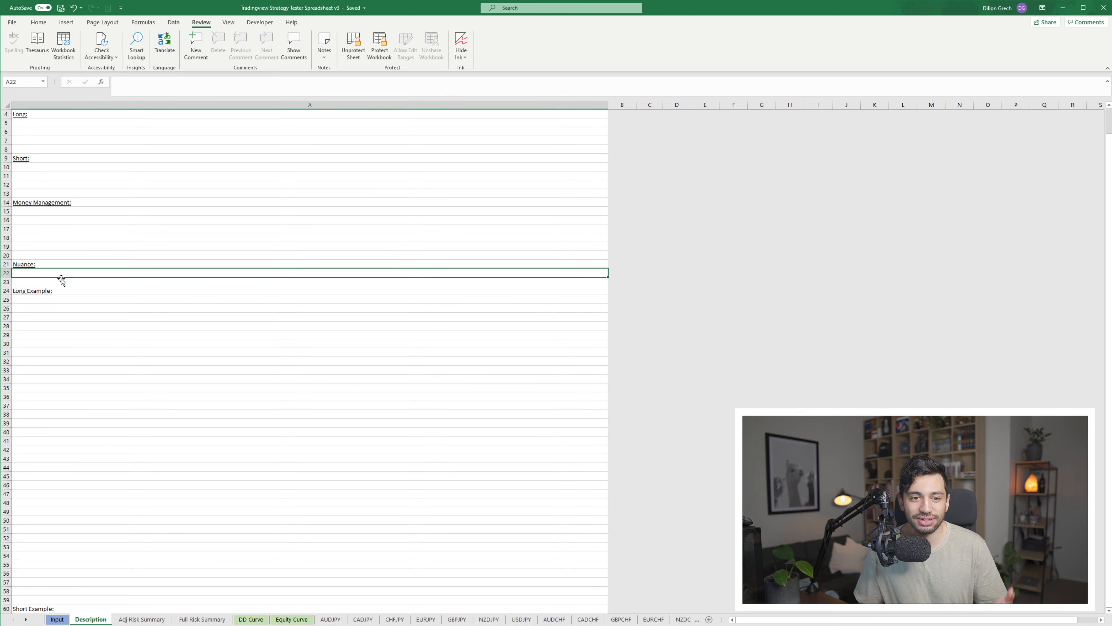
left_click(63, 298)
scroll(63, 295, "down", 3)
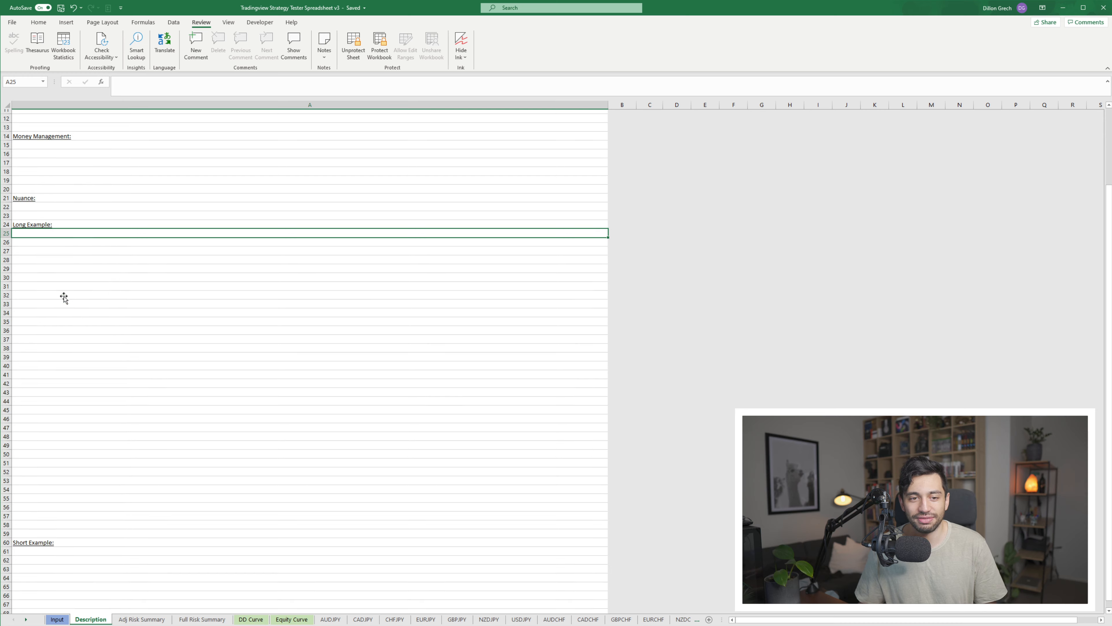
scroll(71, 288, "down", 4)
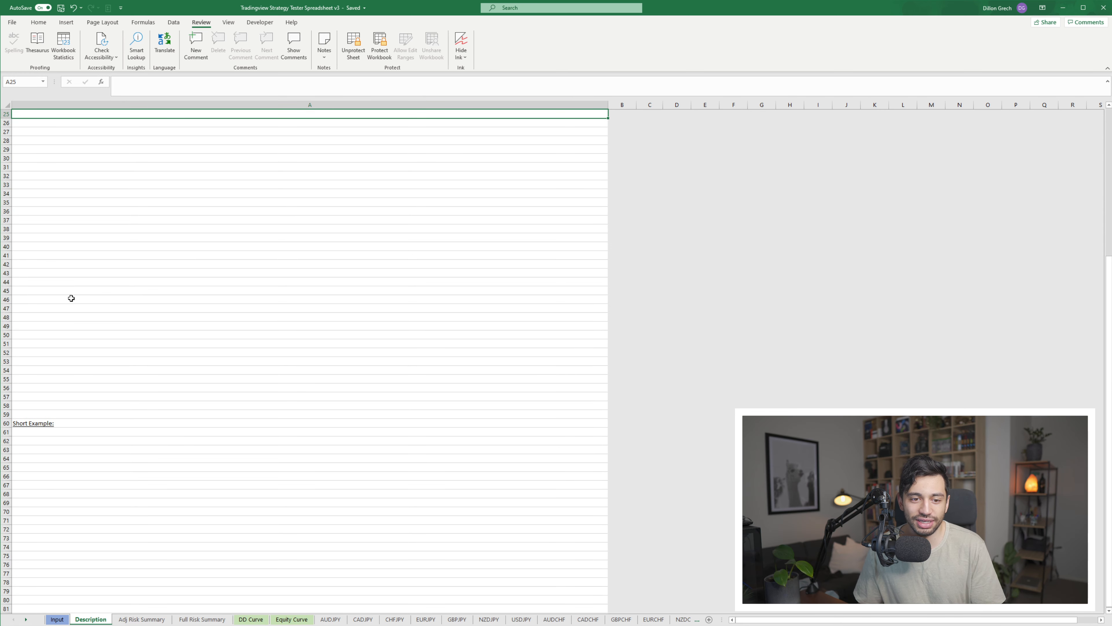
left_click(29, 450)
scroll(83, 427, "down", 3)
scroll(117, 428, "up", 11)
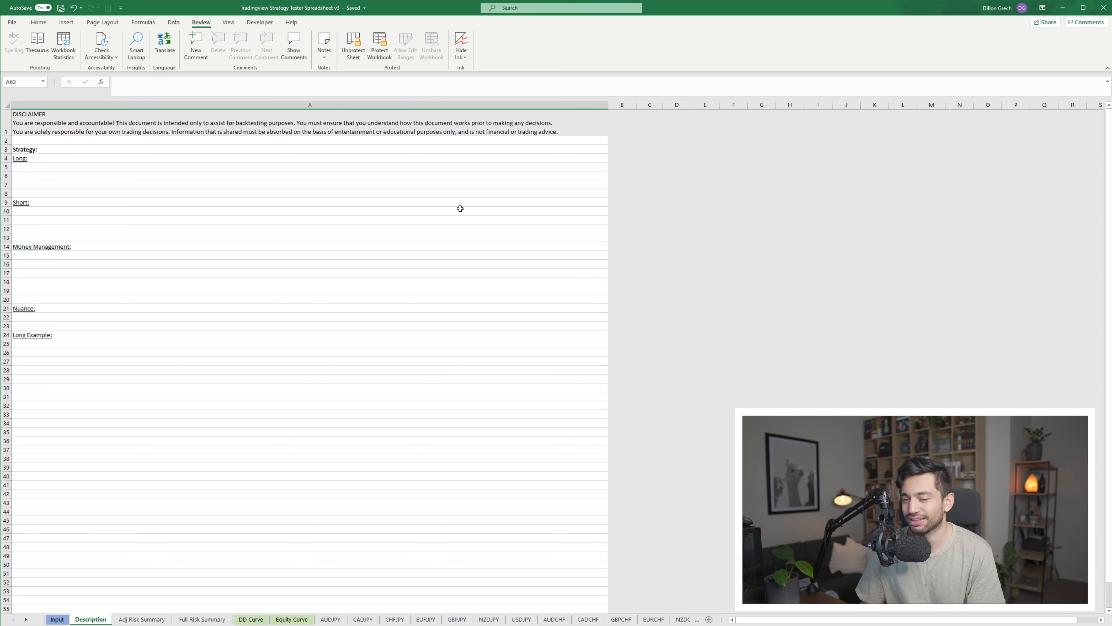
left_click(444, 150)
left_click(272, 422)
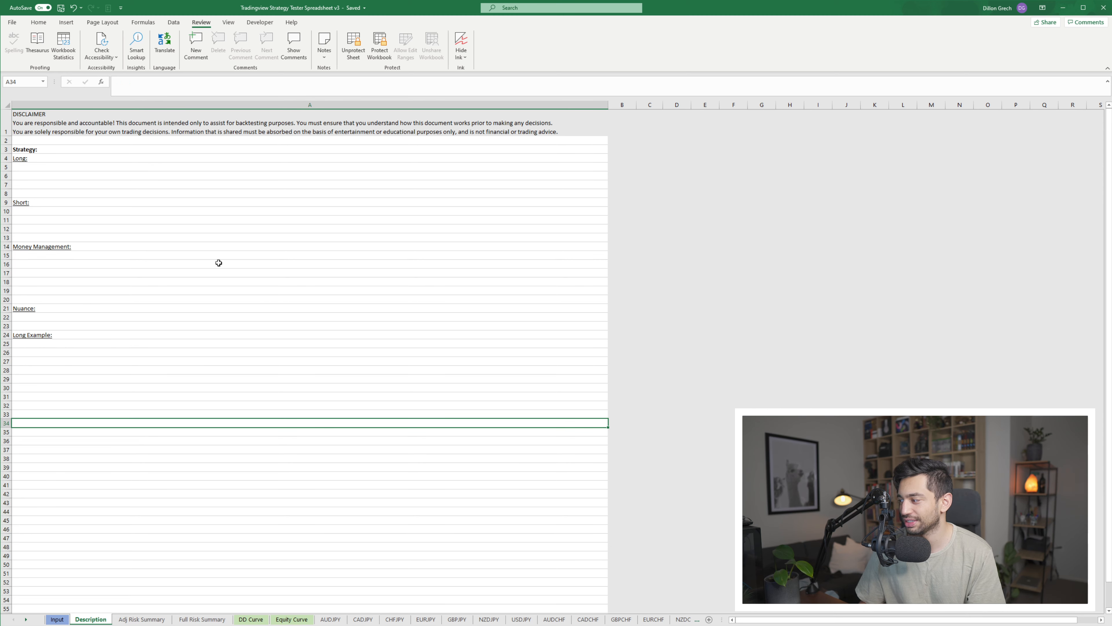
Recalculate the results from the Input sheet using the existing input values
key("ctrl+Page_Up")
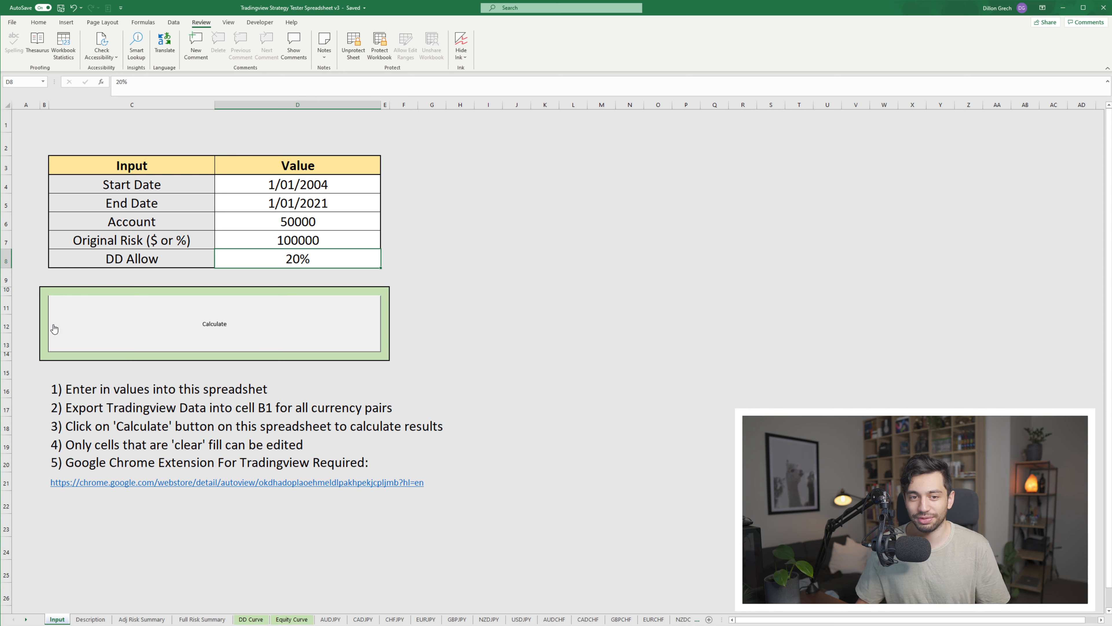
left_click(247, 325)
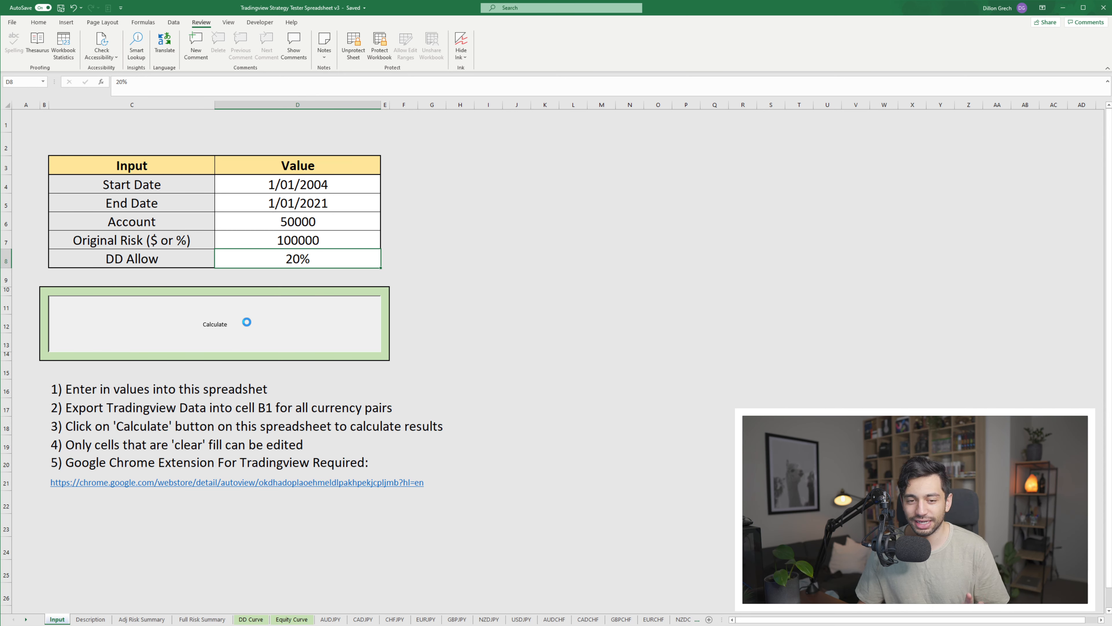
left_click(528, 183)
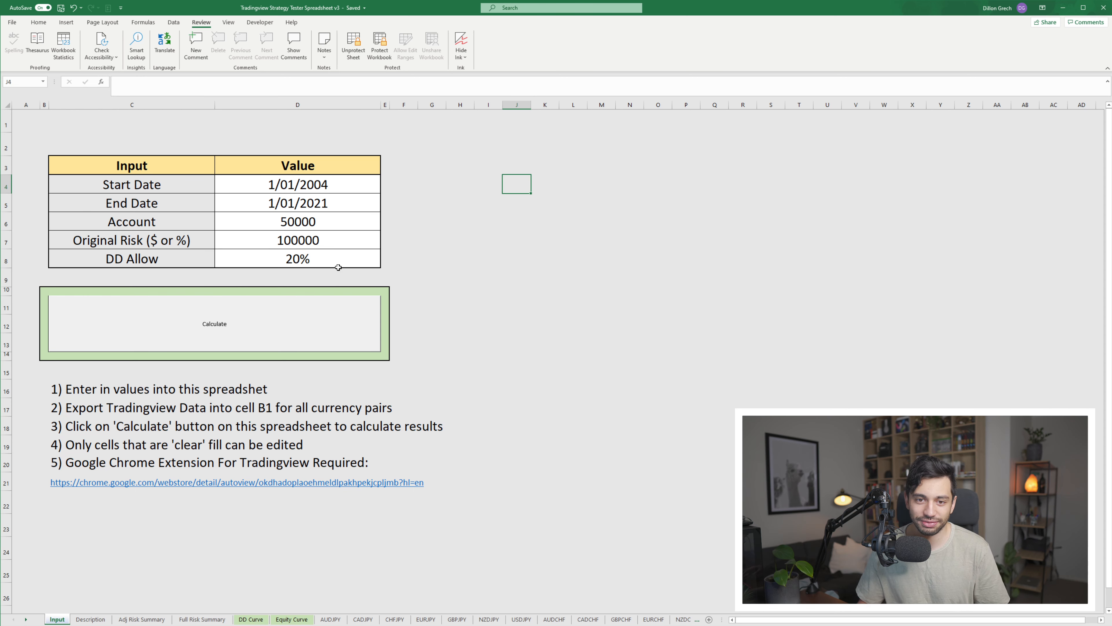
Set DD Allow to 10% on the Input sheet, recalculate the results, and check Max DD on the Adj Risk Summary sheet
left_click(338, 266)
type("10%")
key("Return")
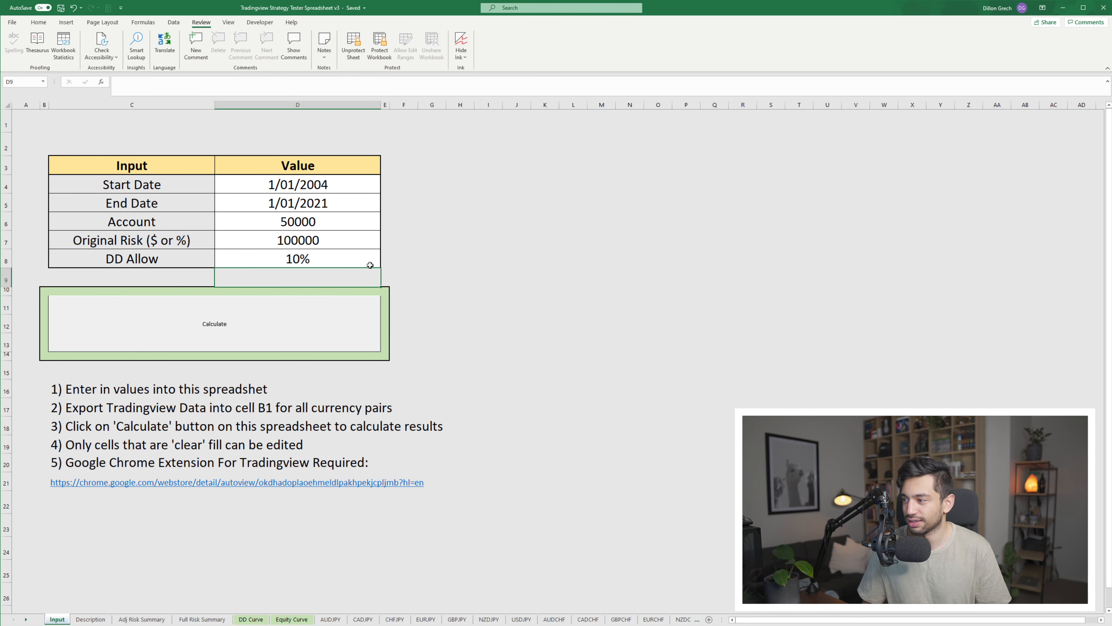
left_click(324, 329)
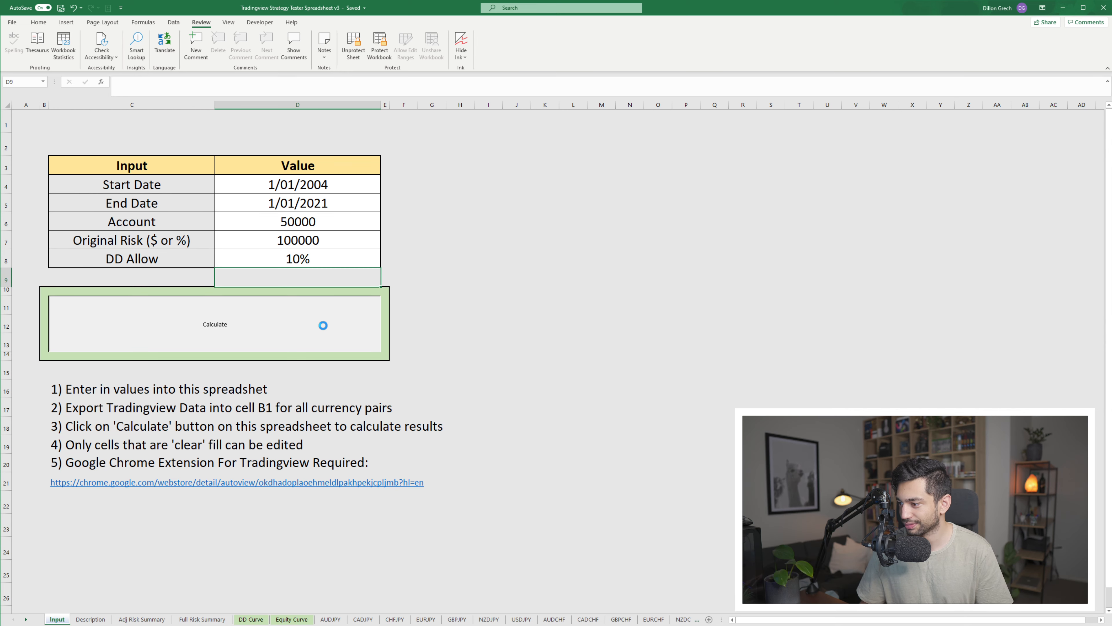
left_click(122, 622)
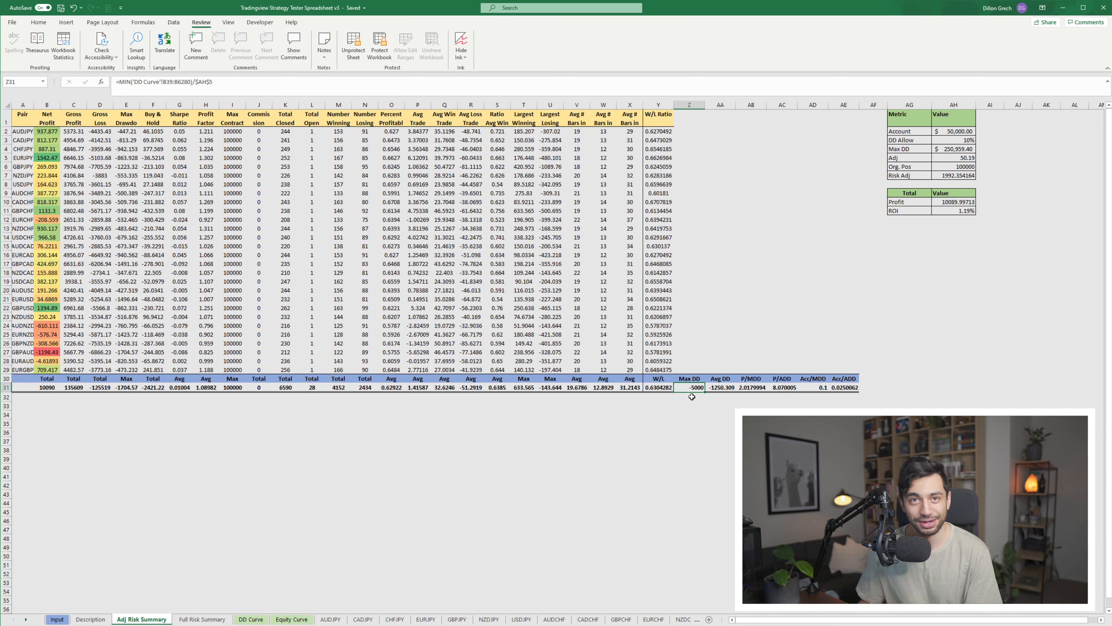
left_click(66, 620)
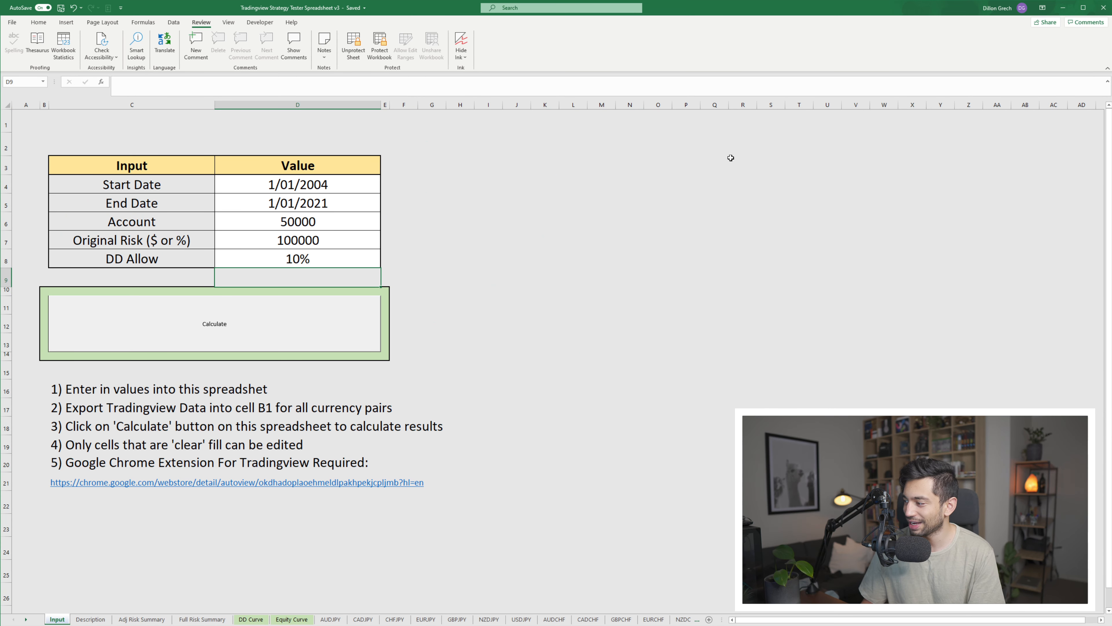